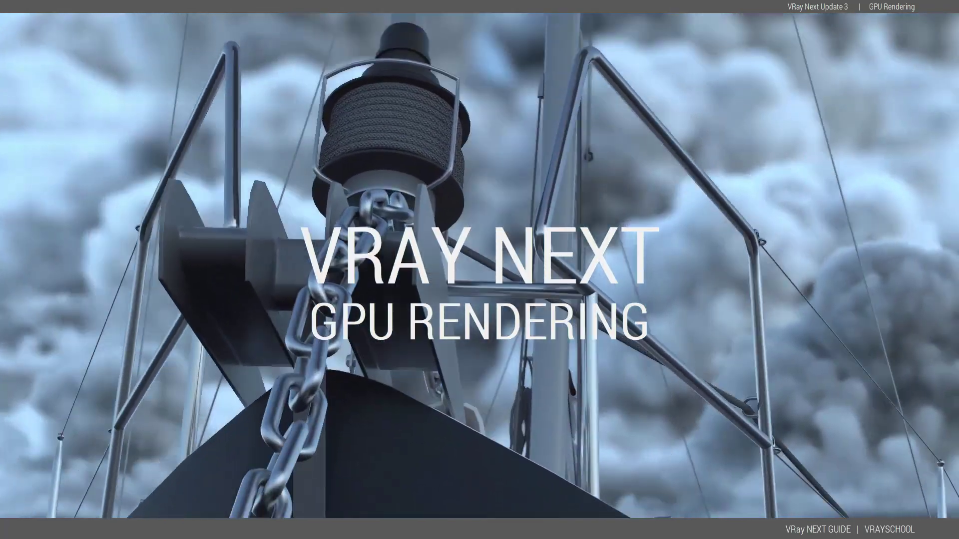
Scrub the cloud animation from frame 3 to frame 28 in the PhysCamera001 view
mouse_move(78, 474)
mouse_down()
mouse_move(190, 471)
mouse_move(309, 457)
mouse_move(329, 446)
mouse_up()
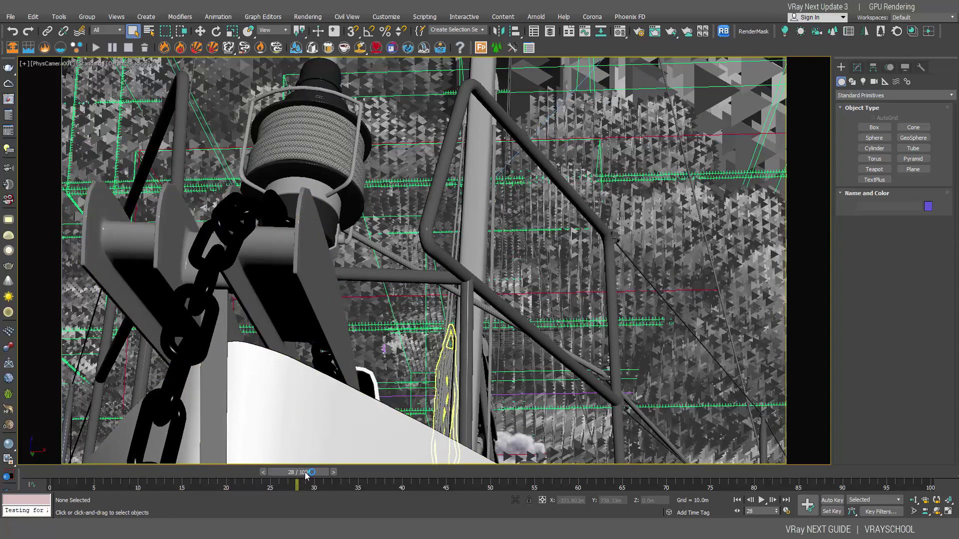
Select PhoenixFDFire001, switch to Perspective view, zoom onto it and advance a few frames
drag(306, 475, 430, 474)
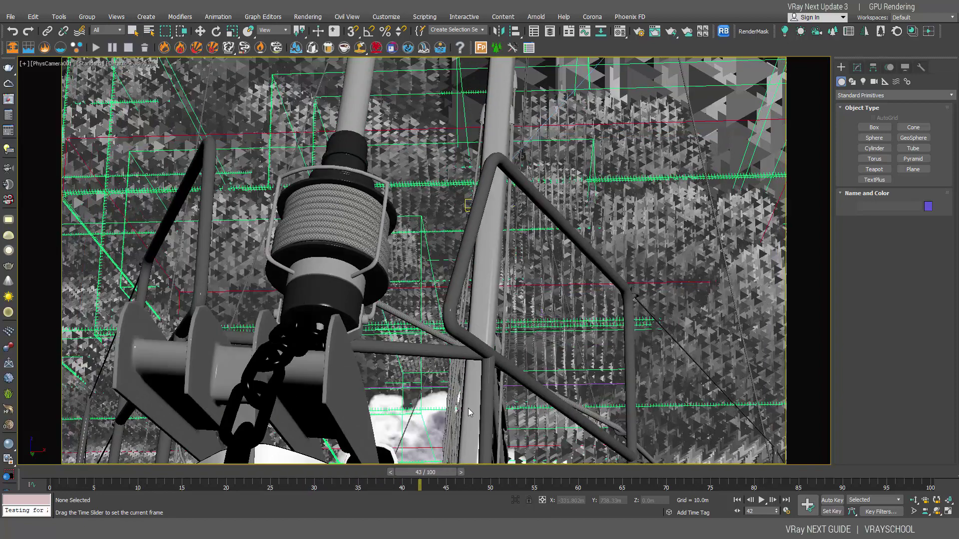
click(427, 448)
key(p)
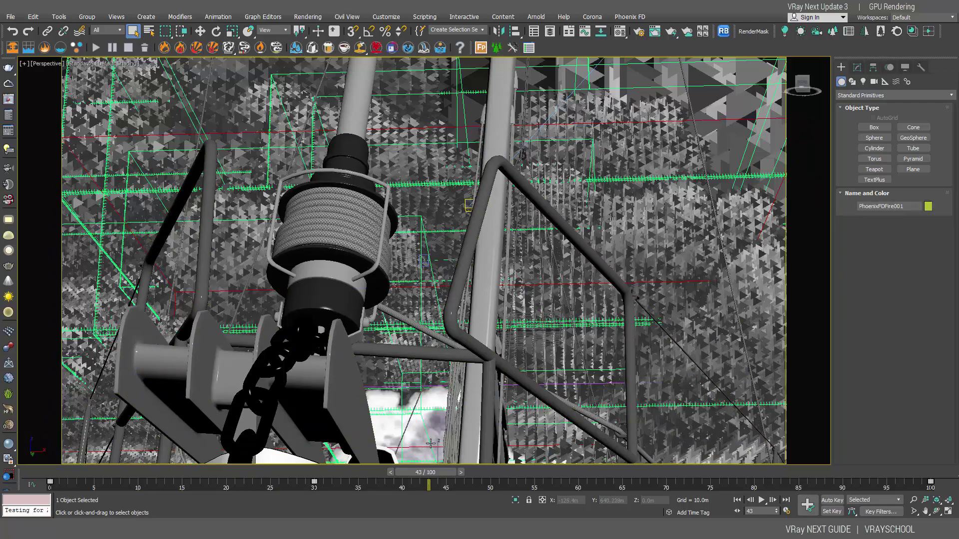
key(z)
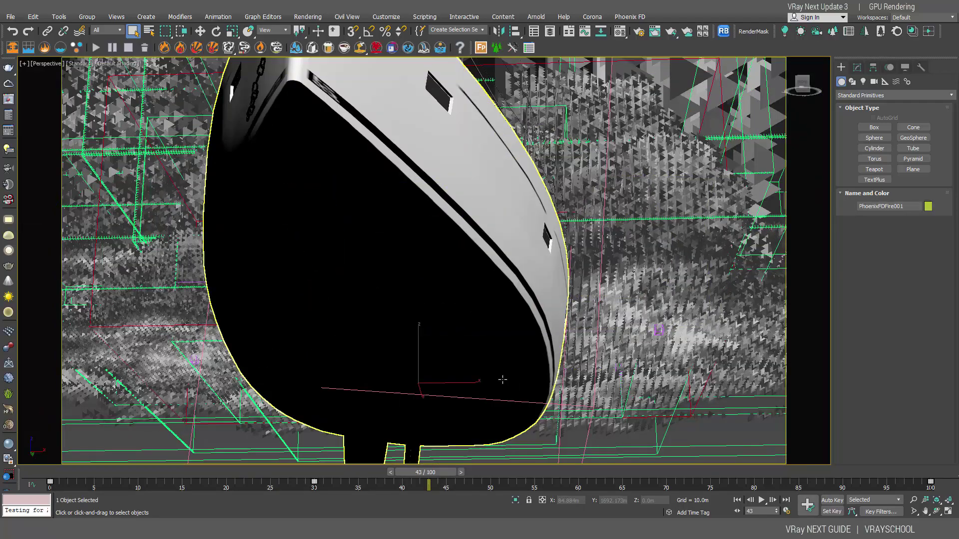
scroll(521, 389, down, 10)
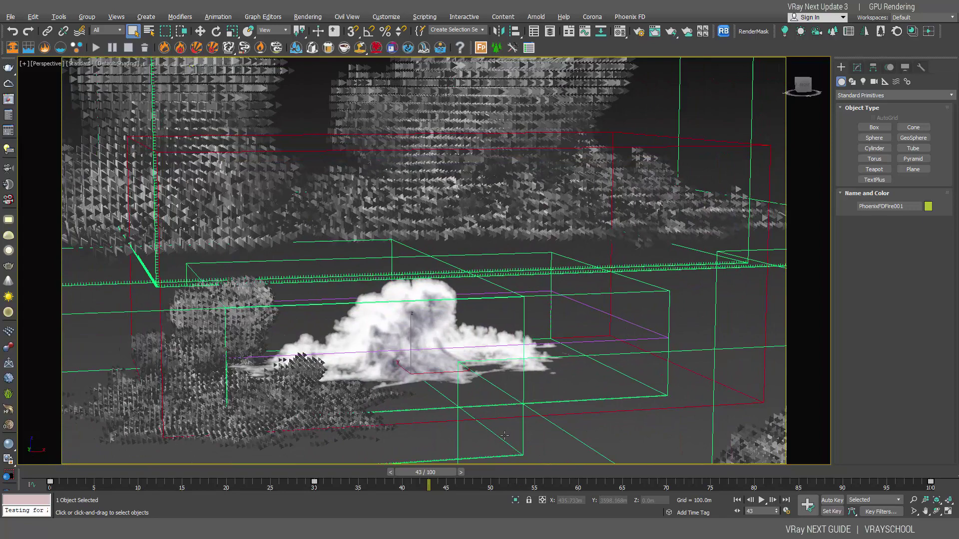
drag(444, 472, 640, 466)
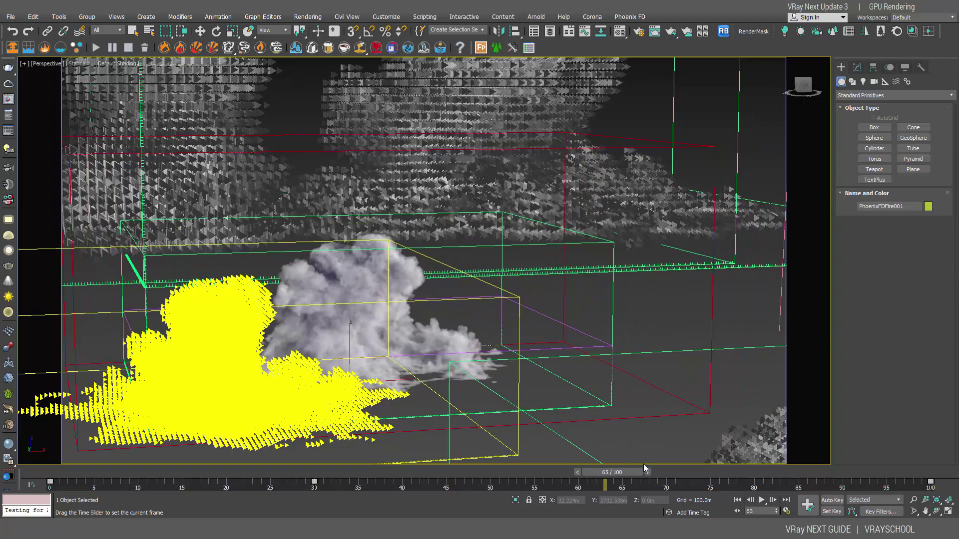
Clear the selection and orbit and zoom around the cloud grids and boat, ending at frame 66
key(q)
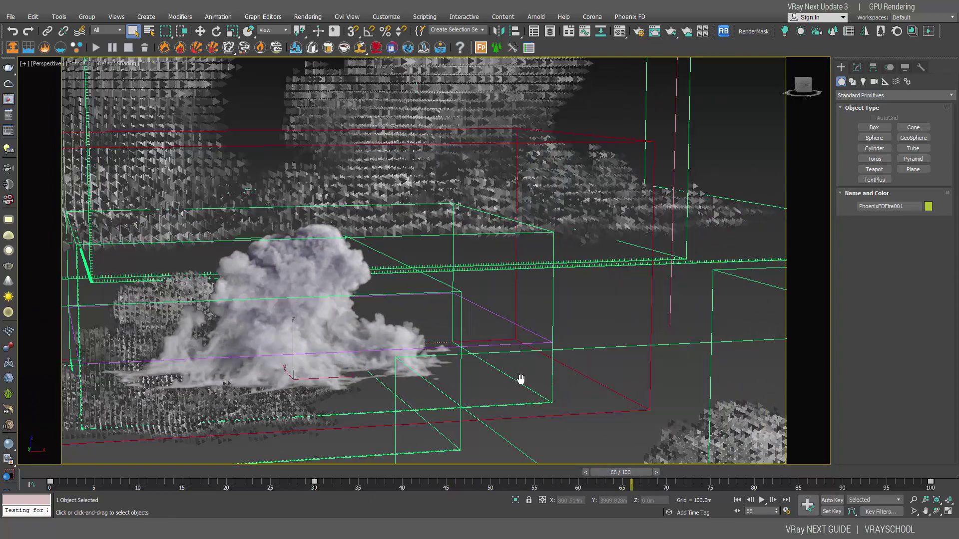
mouse_move(565, 386)
alt+middle_down()
mouse_move(454, 329)
mouse_move(448, 341)
mouse_move(605, 254)
mouse_move(530, 193)
alt+middle_up()
click(481, 326)
key(super)
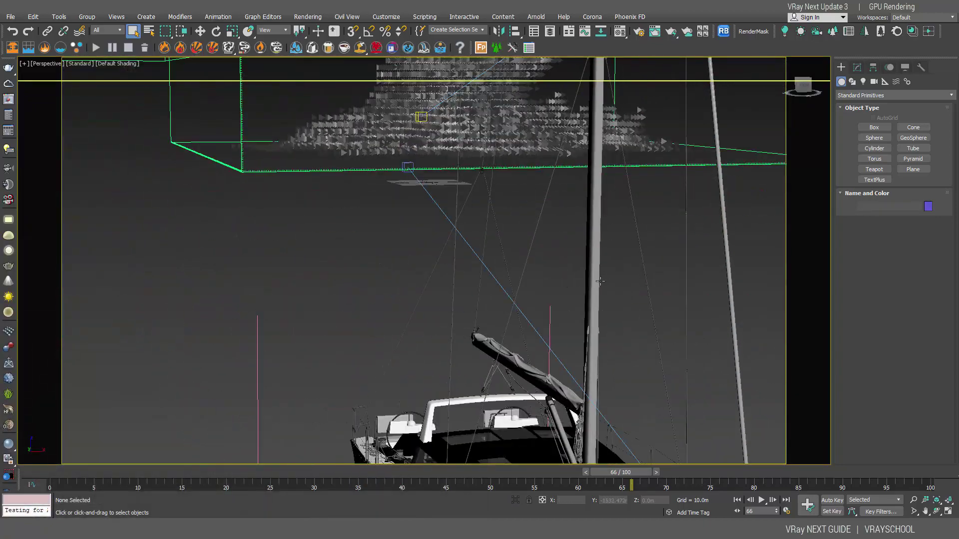
scroll(530, 193, up, 10)
scroll(530, 193, down, 2)
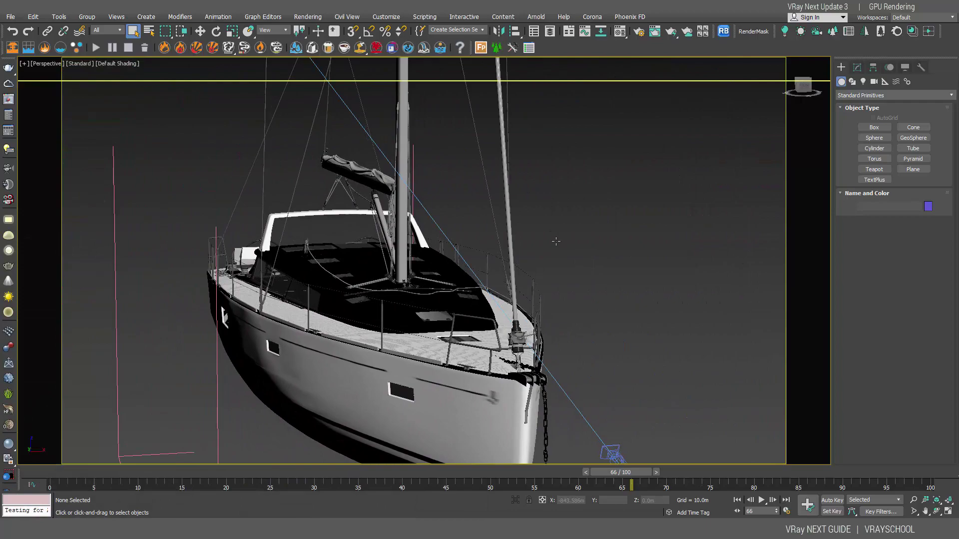
scroll(580, 193, down, 3)
scroll(580, 193, down, 3)
scroll(570, 249, down, 5)
mouse_move(569, 248)
alt+middle_down()
mouse_move(527, 315)
mouse_move(584, 392)
mouse_move(527, 361)
alt+middle_up()
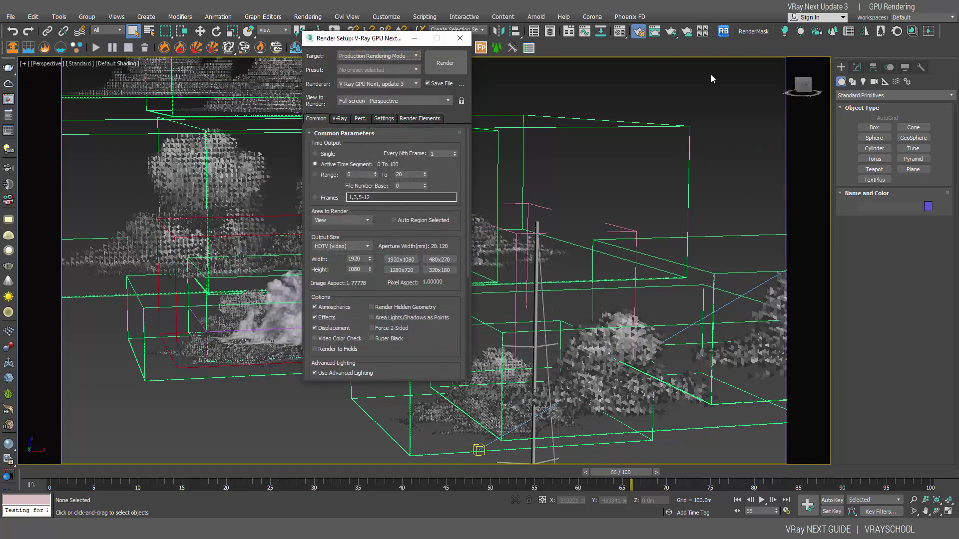
Move Render Setup aside, then select and frame the smoke cloud simulation
drag(367, 40, 137, 54)
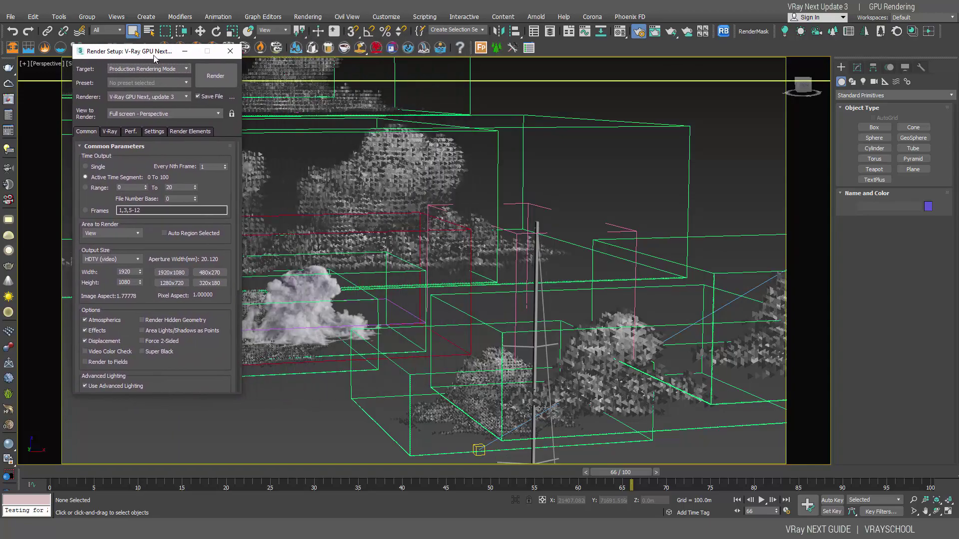
click(589, 261)
key(z)
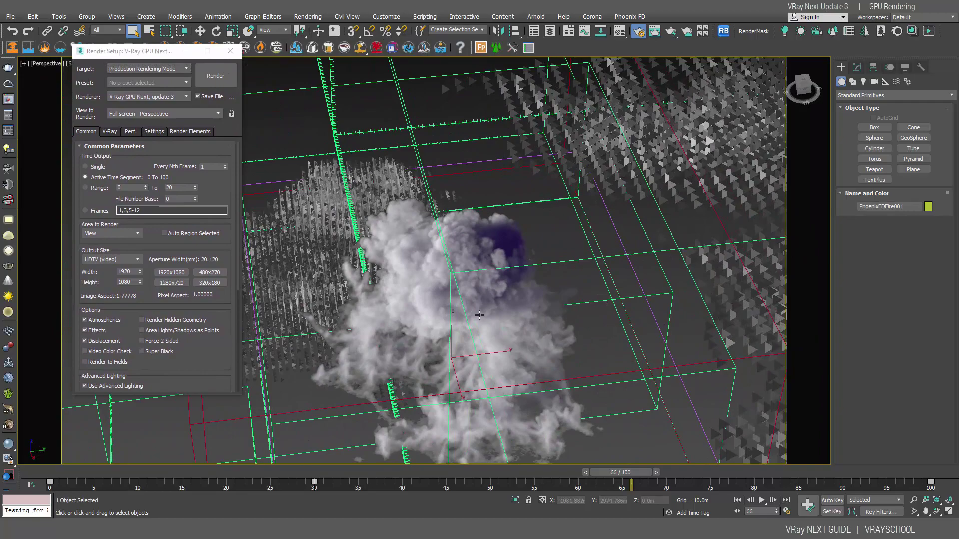
mouse_move(480, 315)
alt+middle_down()
mouse_move(558, 266)
mouse_move(460, 293)
alt+middle_up()
scroll(524, 290, down, 5)
scroll(539, 299, up, 6)
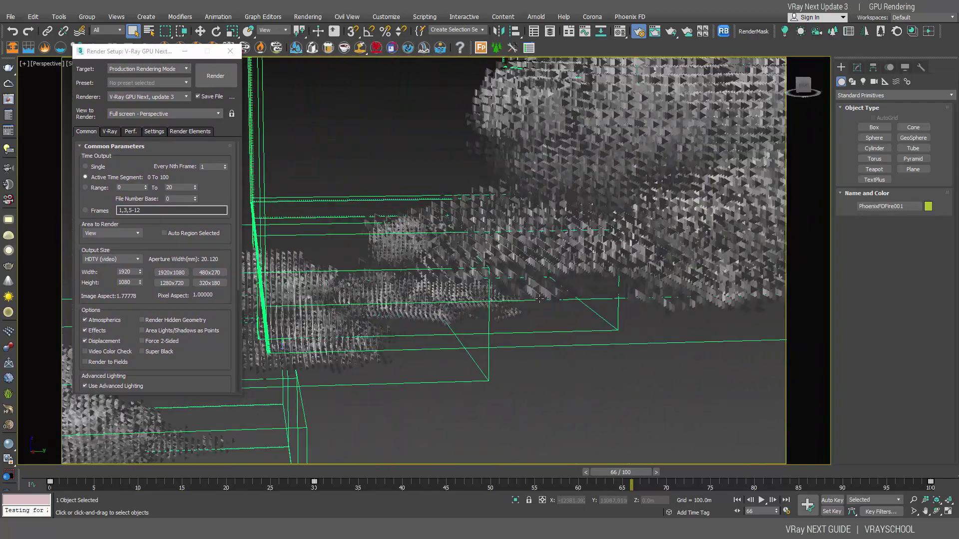
scroll(539, 299, down, 5)
Select VRayLight002 and step the animation from frame 86 through 89 to frame 94
click(643, 245)
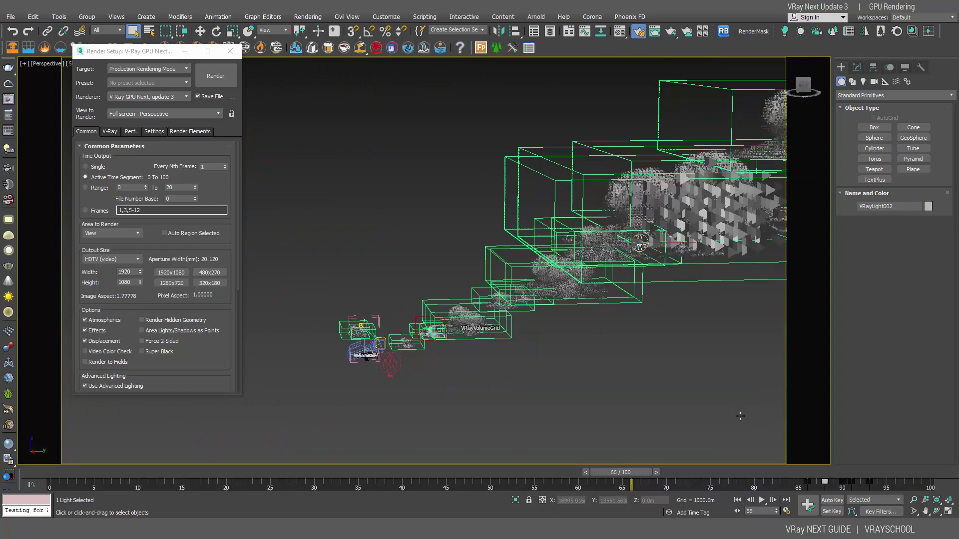
click(807, 475)
drag(808, 476, 827, 477)
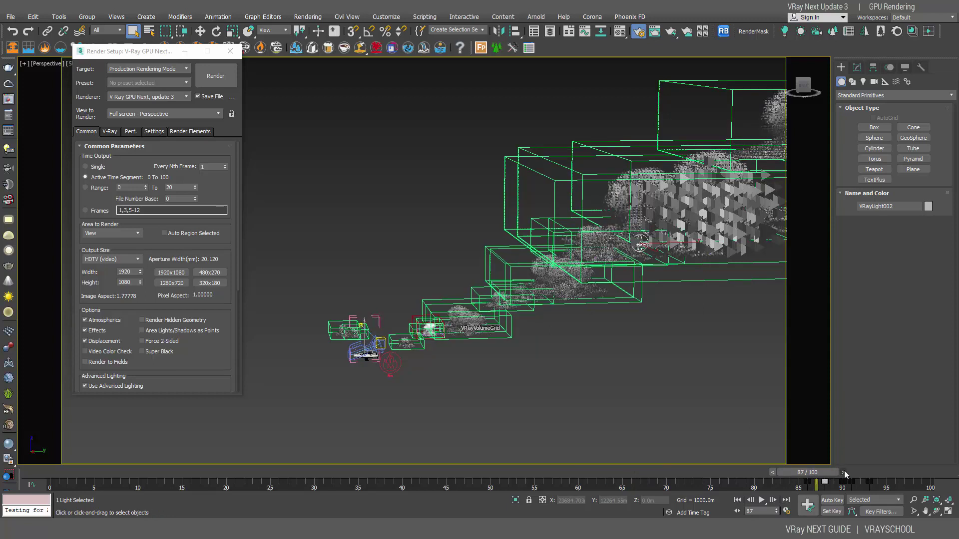
click(844, 472)
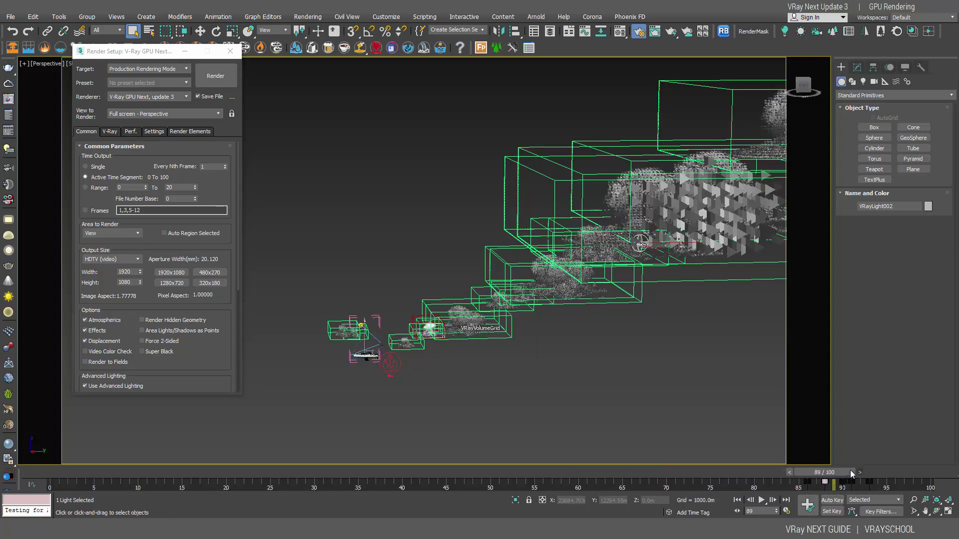
click(851, 472)
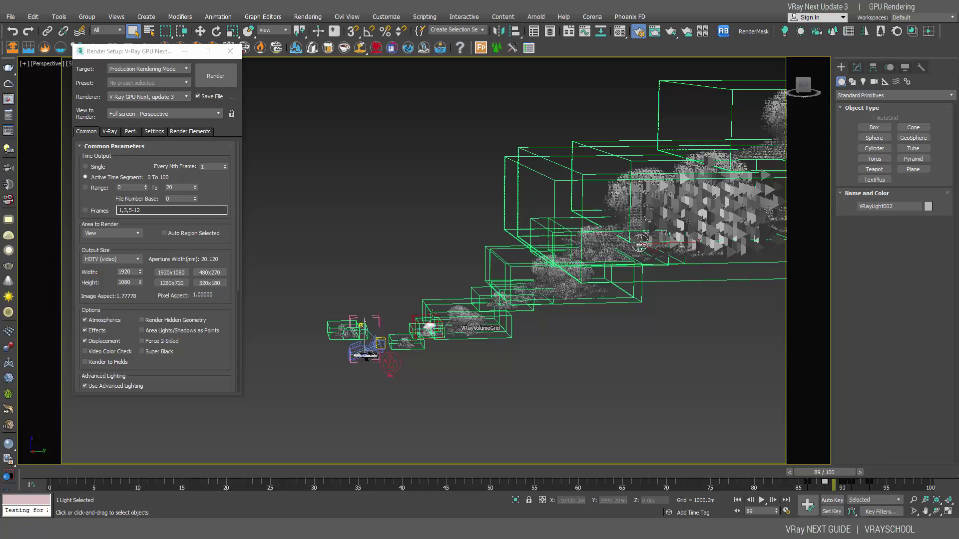
click(872, 475)
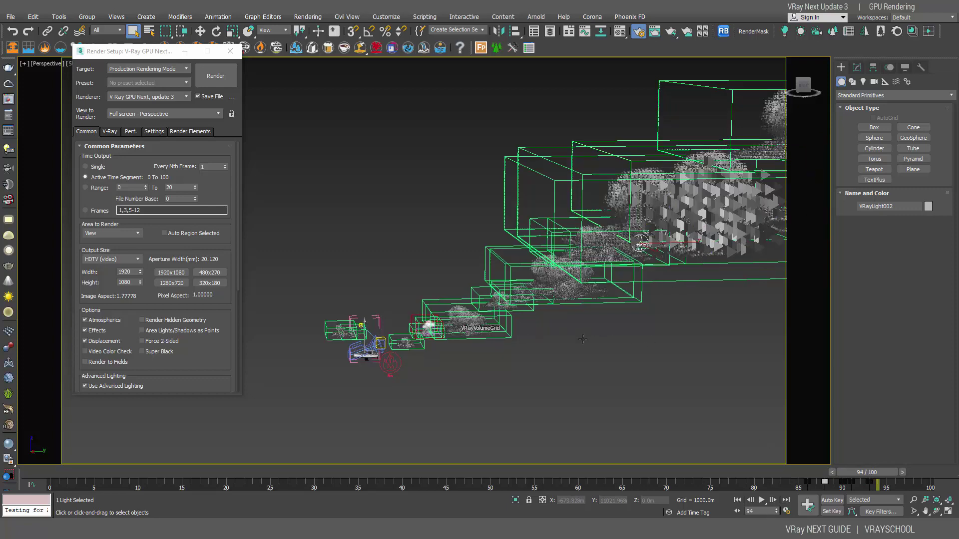
Orbit and pan around the smoke grids, then bring Render Setup back to the front
alt+middle_drag(583, 339, 659, 335)
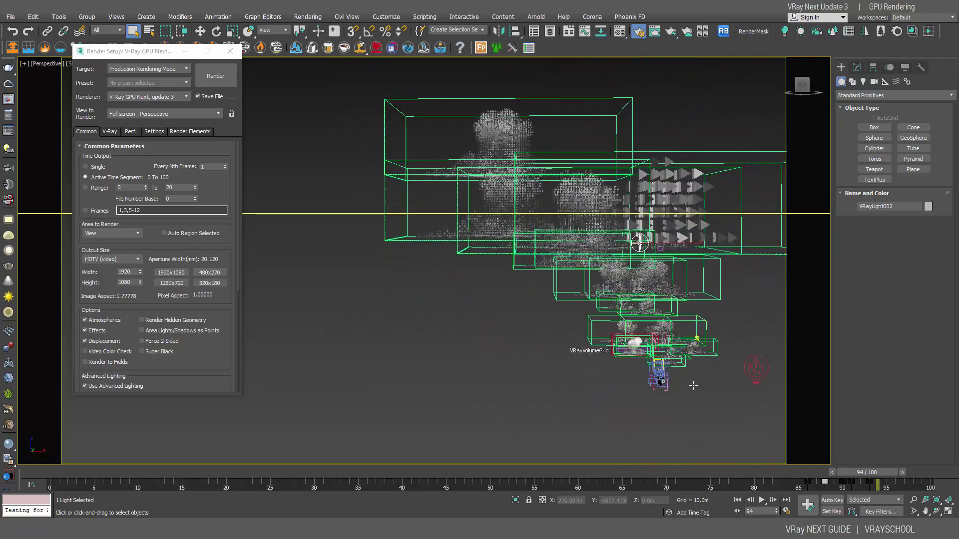
alt+middle_drag(707, 375, 702, 278)
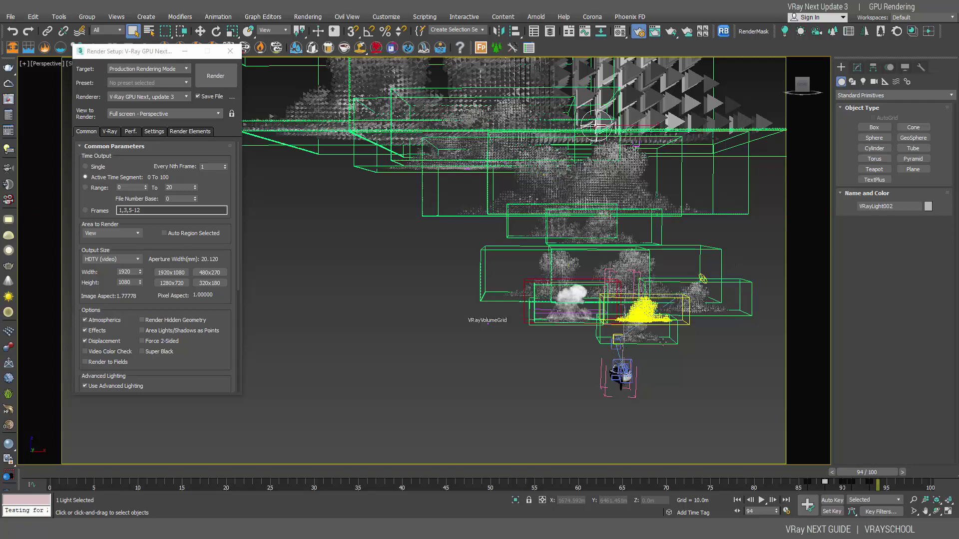
middle_drag(646, 313, 571, 370)
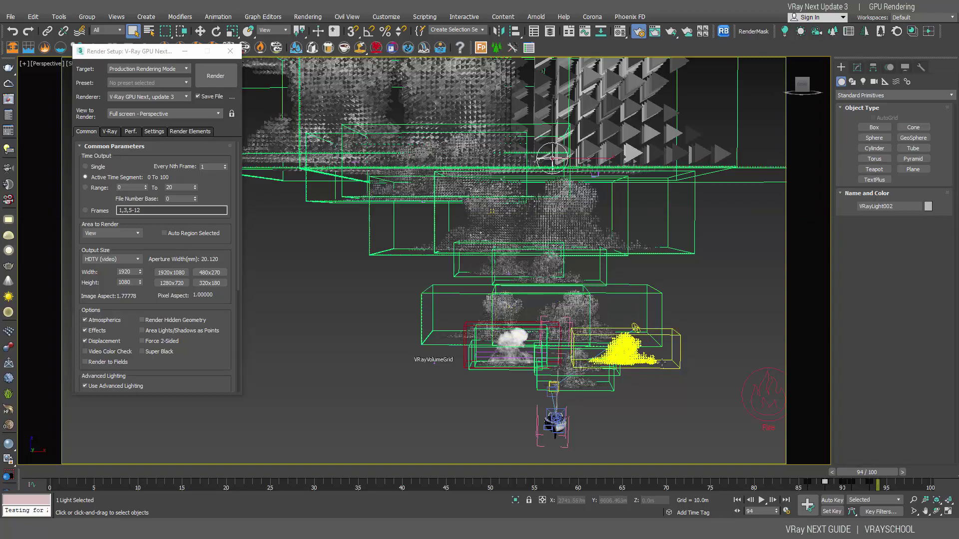
scroll(626, 358, up, 3)
scroll(657, 366, up, 2)
alt+middle_drag(658, 366, 670, 369)
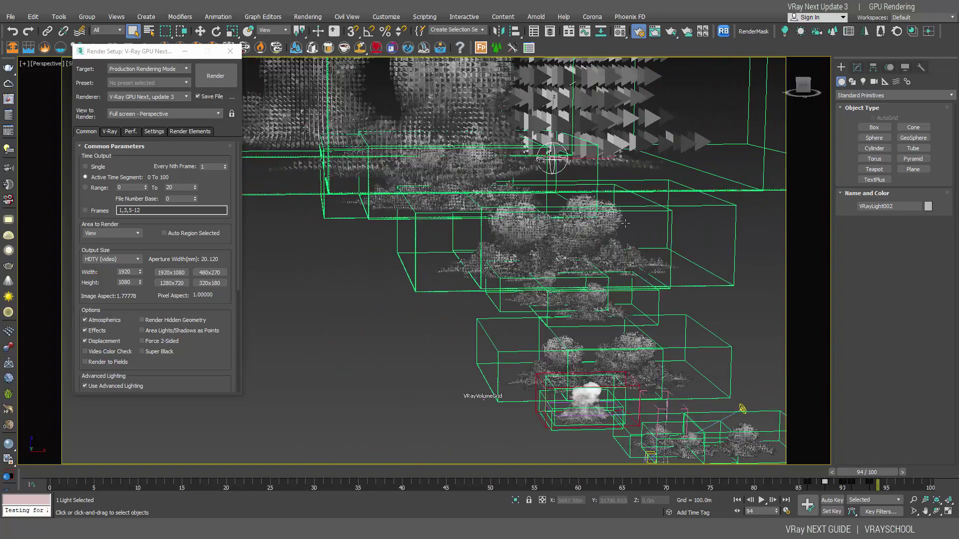
alt+middle_drag(679, 278, 624, 270)
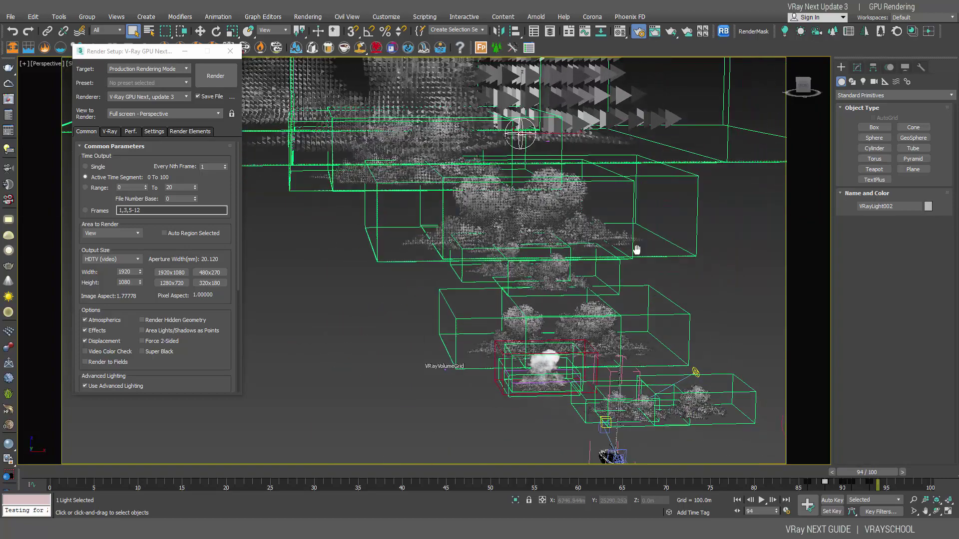
drag(152, 55, 151, 51)
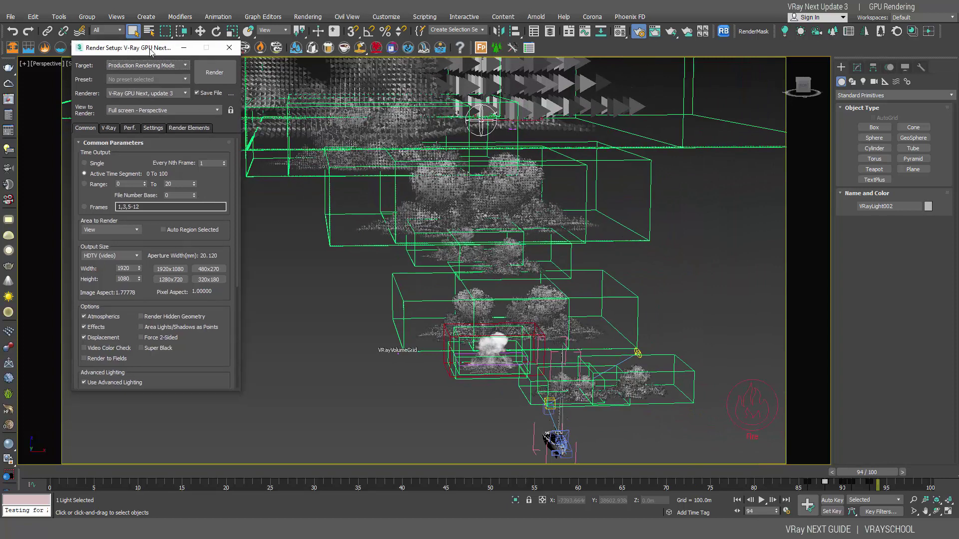
Keep the HDTV 1920×1080 output preset and scroll down to the Render Output settings
click(92, 255)
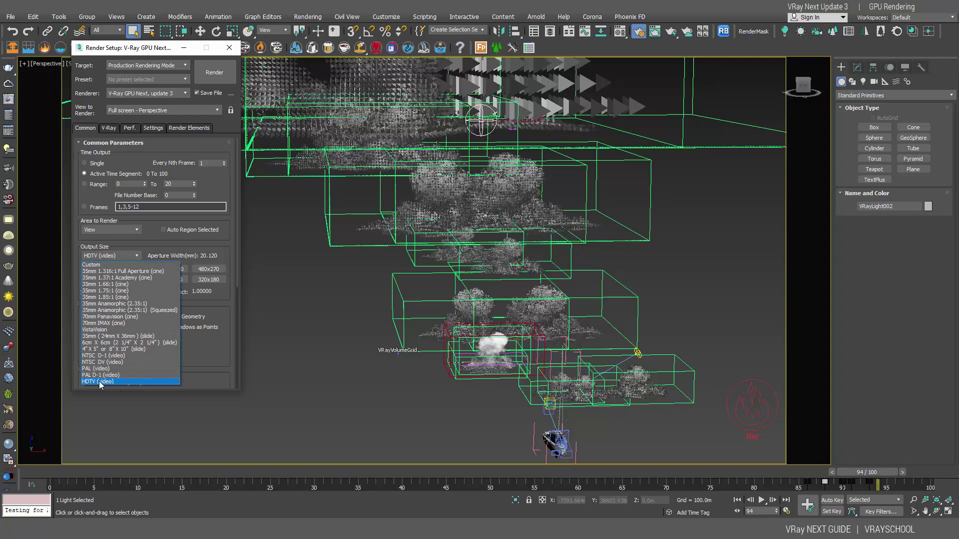
click(100, 382)
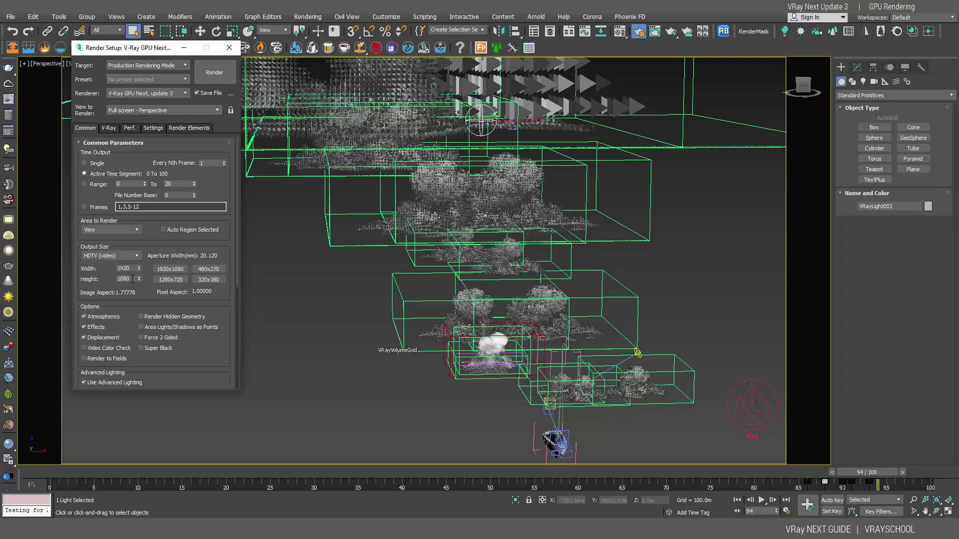
scroll(193, 302, down, 2)
scroll(149, 314, down, 2)
scroll(114, 328, down, 1)
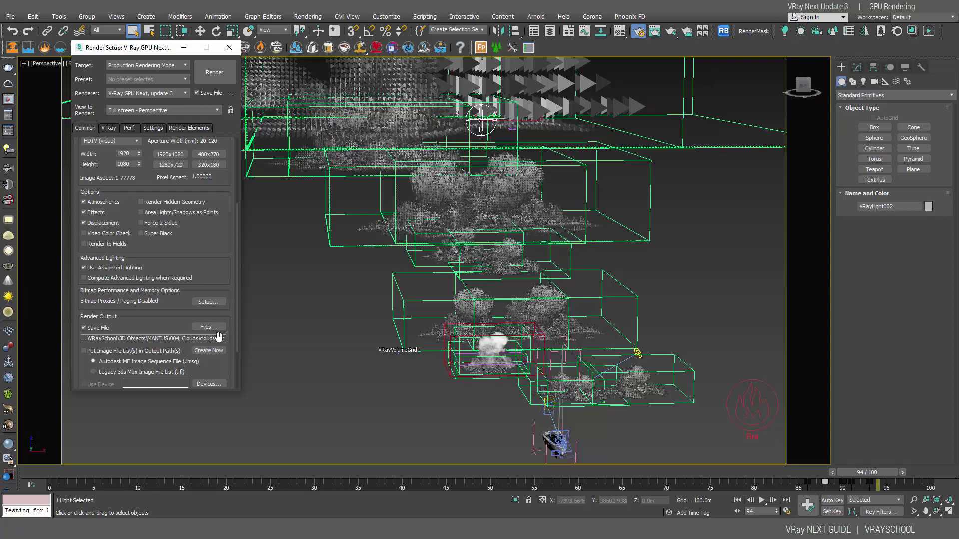
In V-Ray settings, set the render time limit to 8 minutes, leaving noise 0.007 and 7000 samples
click(110, 128)
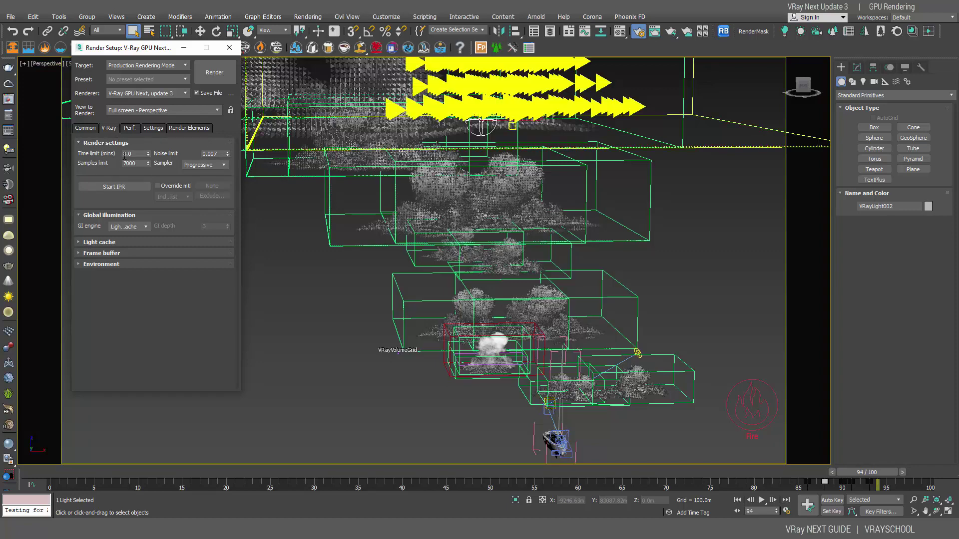
drag(144, 157, 120, 157)
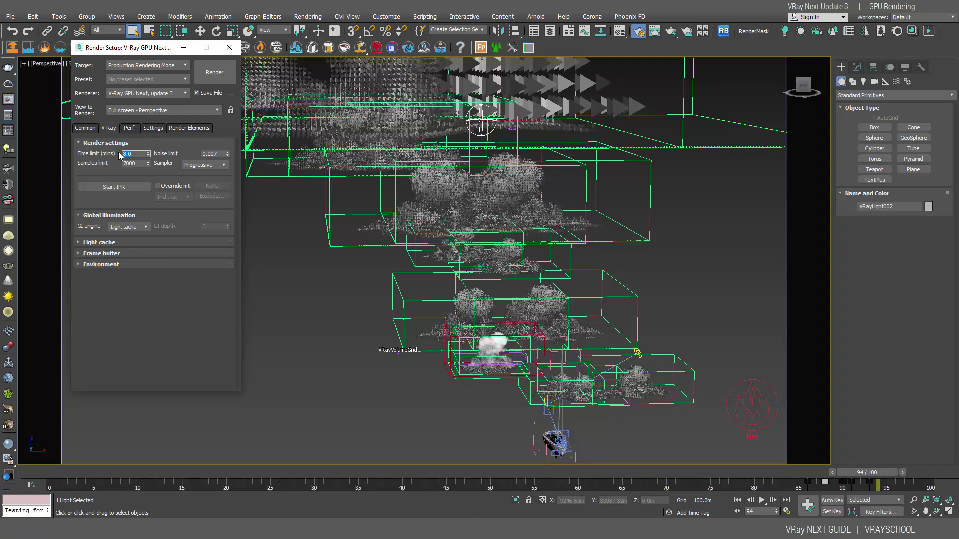
text(5)
double_click(220, 153)
double_click(129, 163)
double_click(136, 151)
text(8)
key(Tab)
double_click(220, 153)
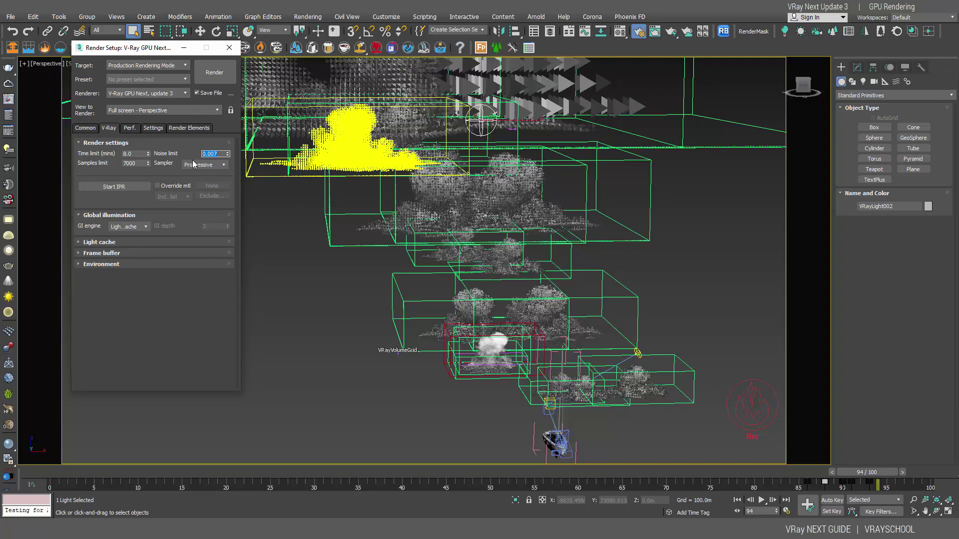
double_click(137, 155)
key(Return)
Keep light-cache GI and V-Ray GPU Next, then expand the Light cache and Frame buffer rollouts
click(130, 230)
click(145, 95)
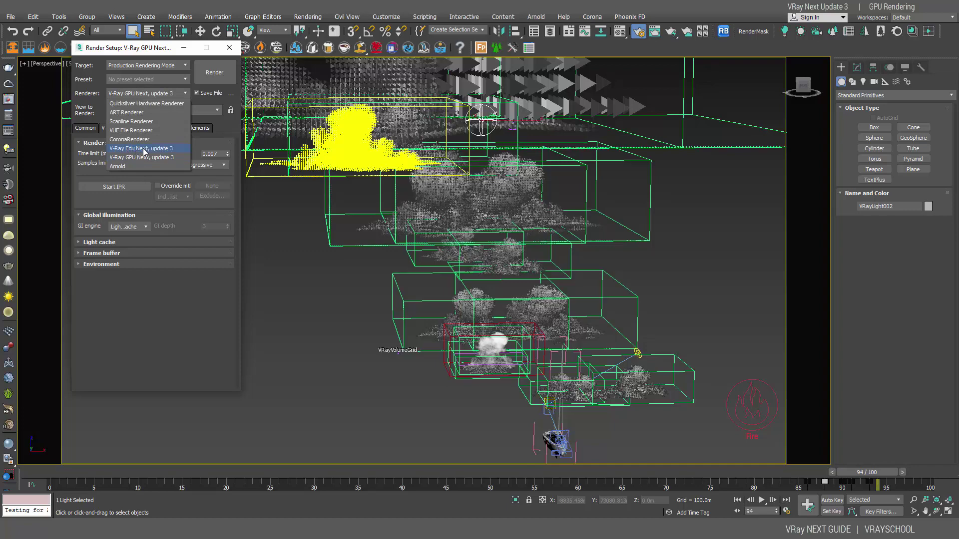
click(171, 158)
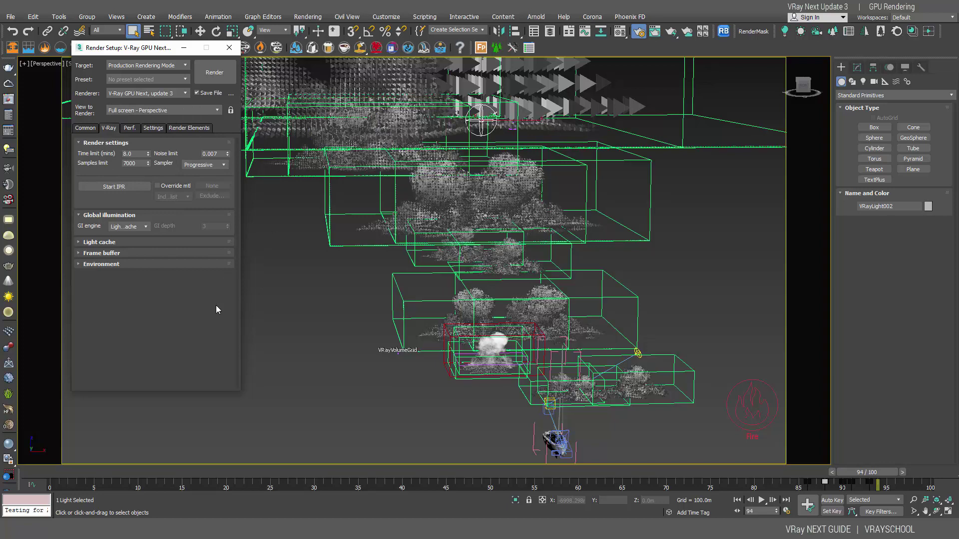
click(79, 243)
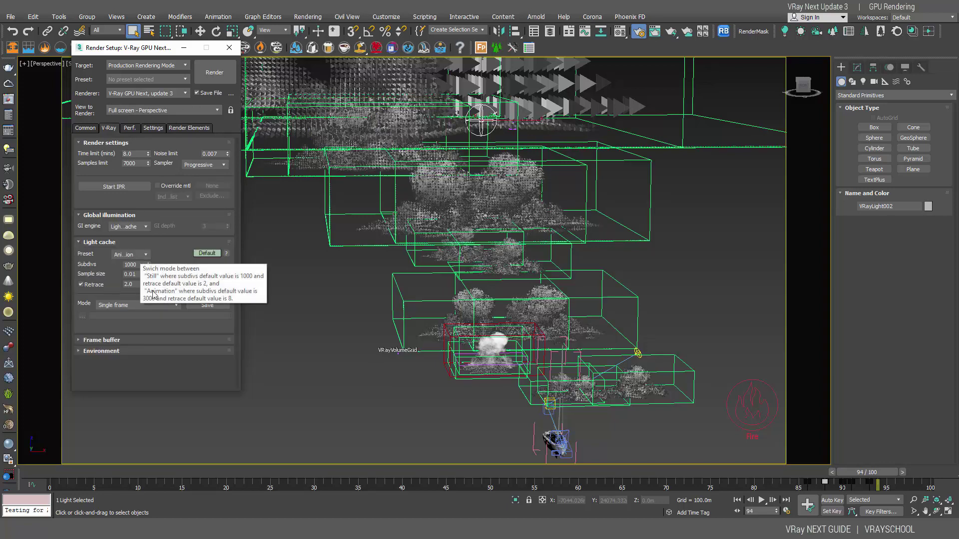
click(113, 340)
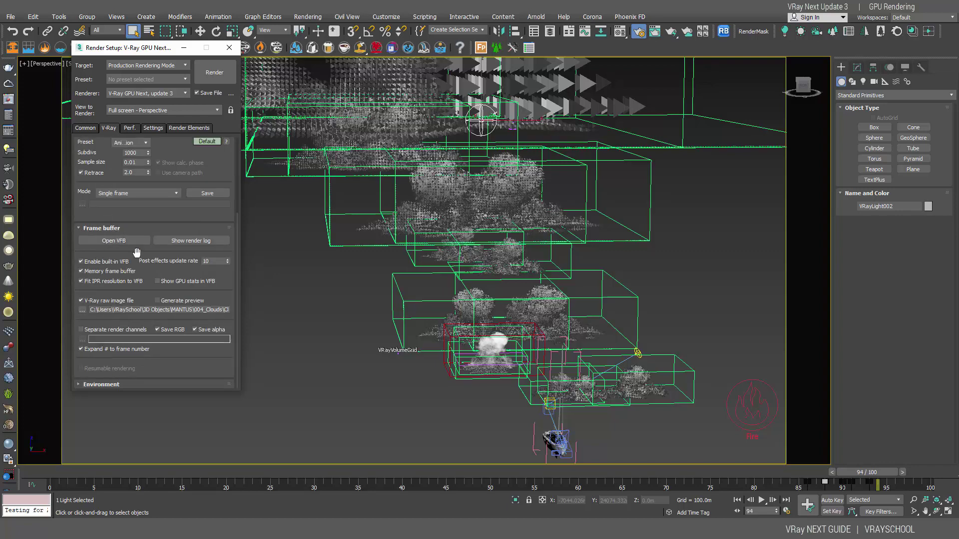
Enable the V-Ray raw image file and save it as an OpenEXR named Clouds
click(81, 302)
click(83, 310)
click(254, 357)
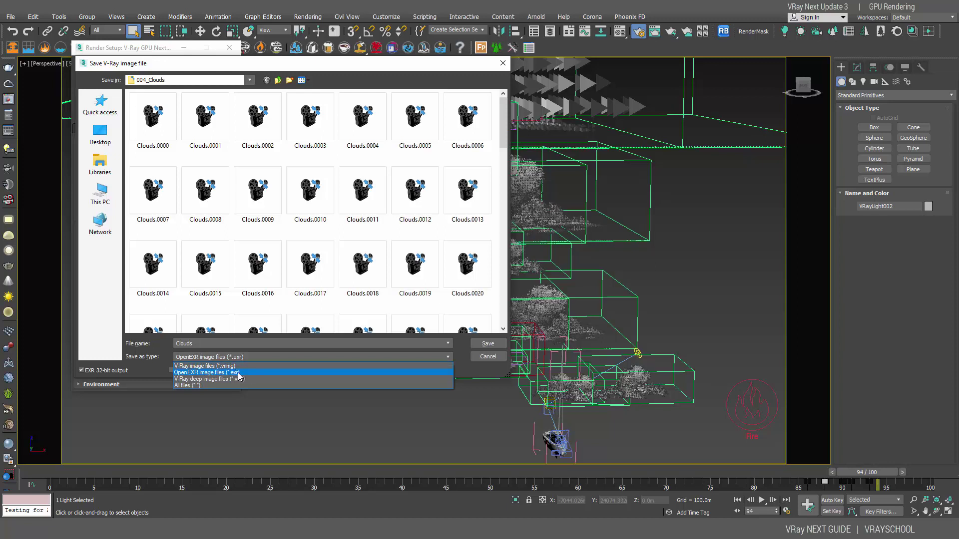
click(238, 372)
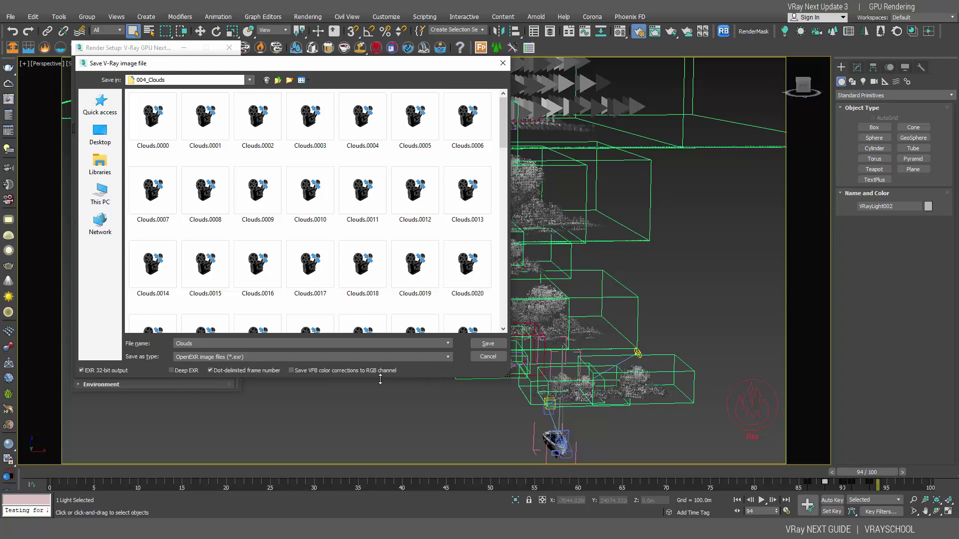
click(488, 344)
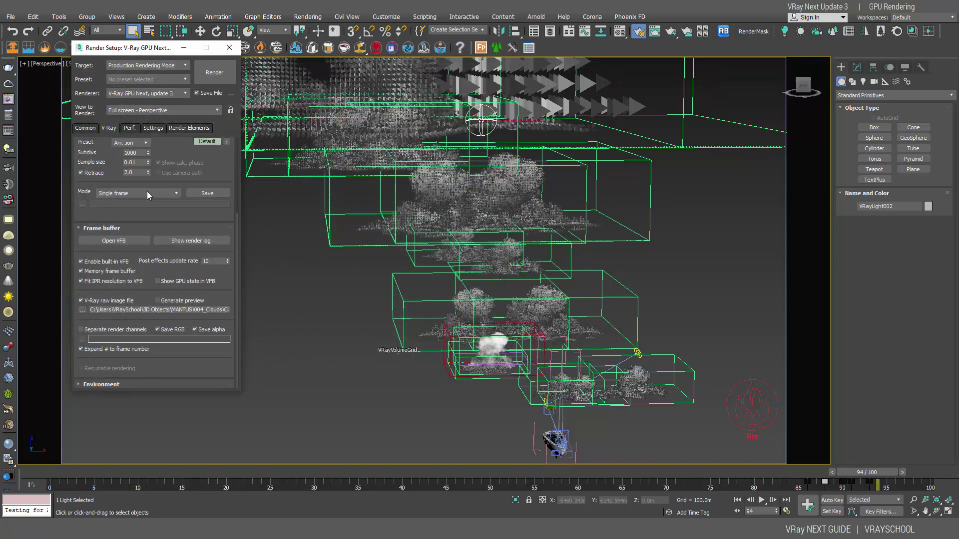
In Render Elements, inspect VRayDenoiser and keep its default V-Ray denoising engine
click(193, 130)
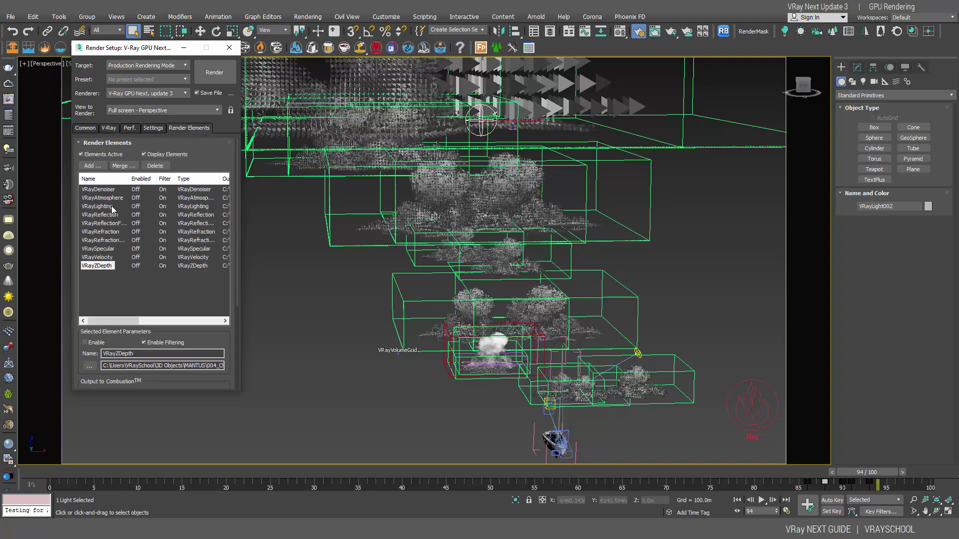
click(111, 189)
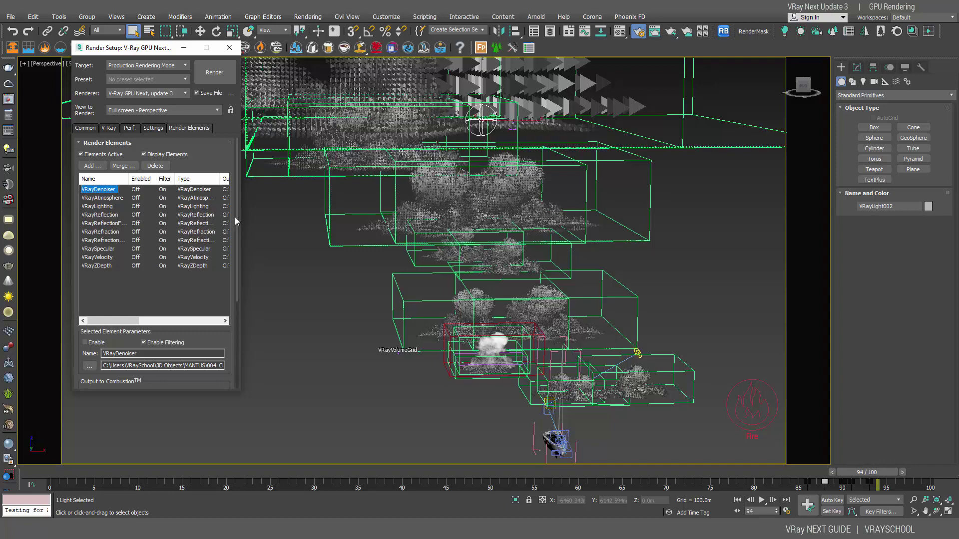
drag(235, 217, 229, 313)
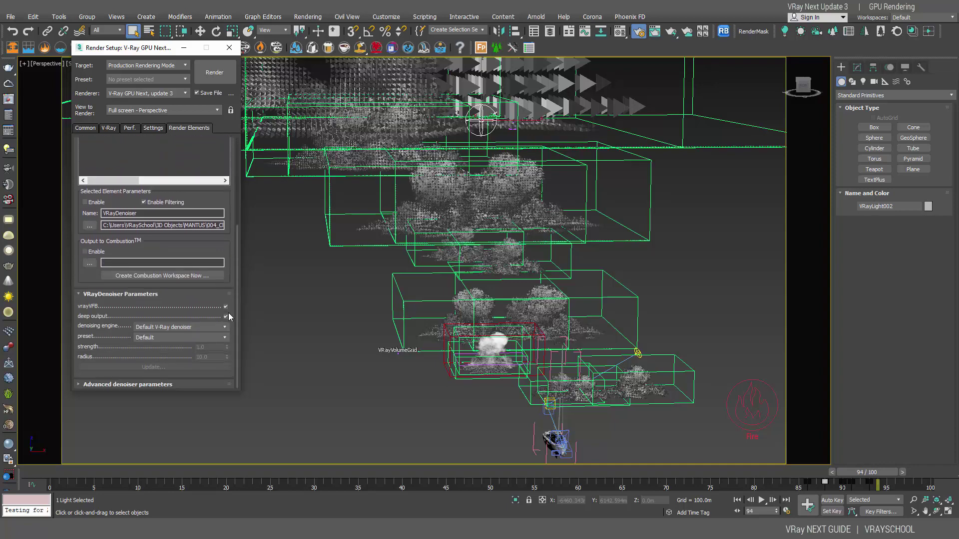
click(194, 327)
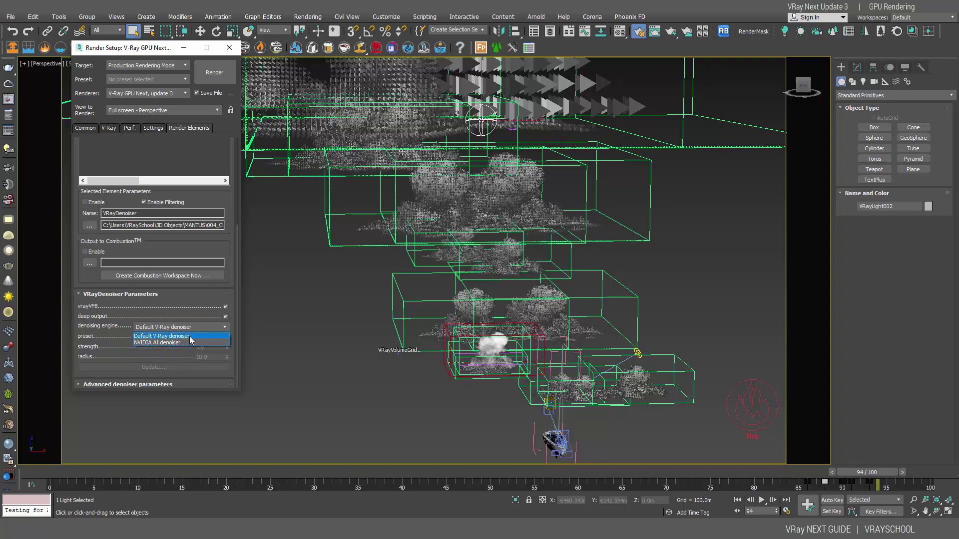
click(191, 338)
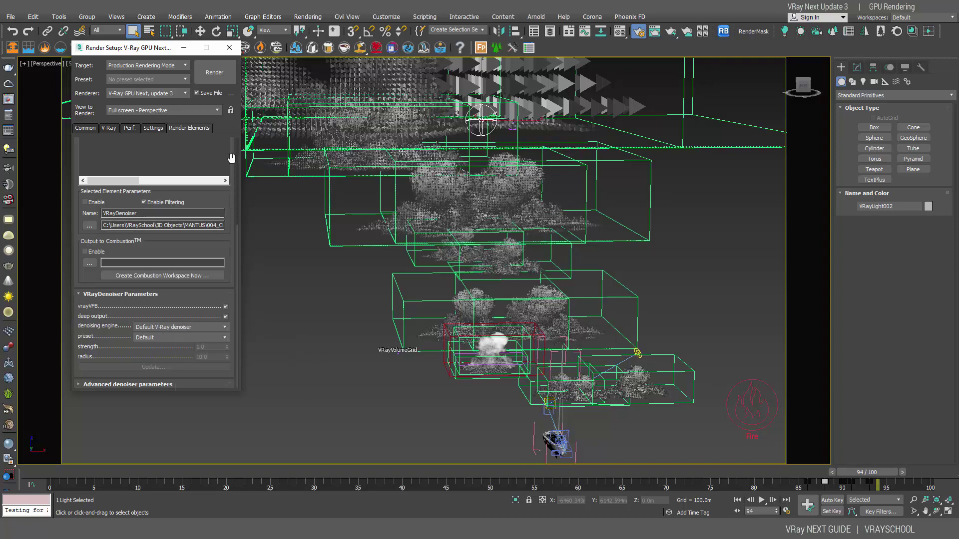
scroll(238, 267, up, 5)
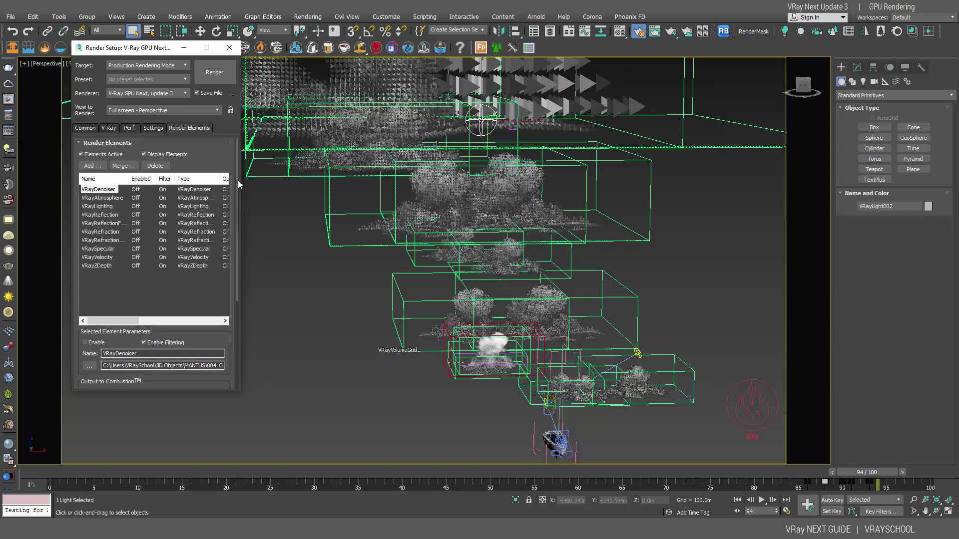
Review the Lighting, ReflectionFilter, RefractionFilter, Specular, Velocity and ZDepth elements
click(104, 206)
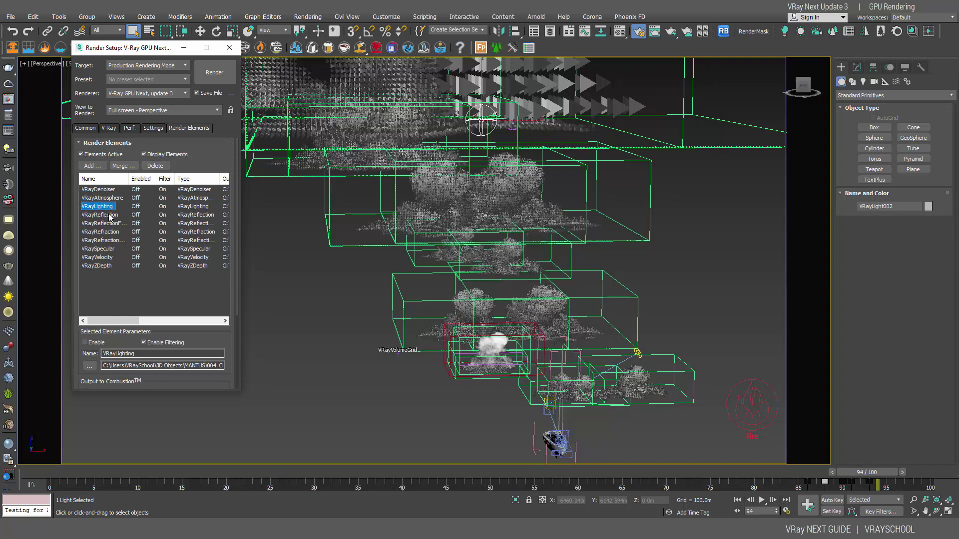
click(115, 223)
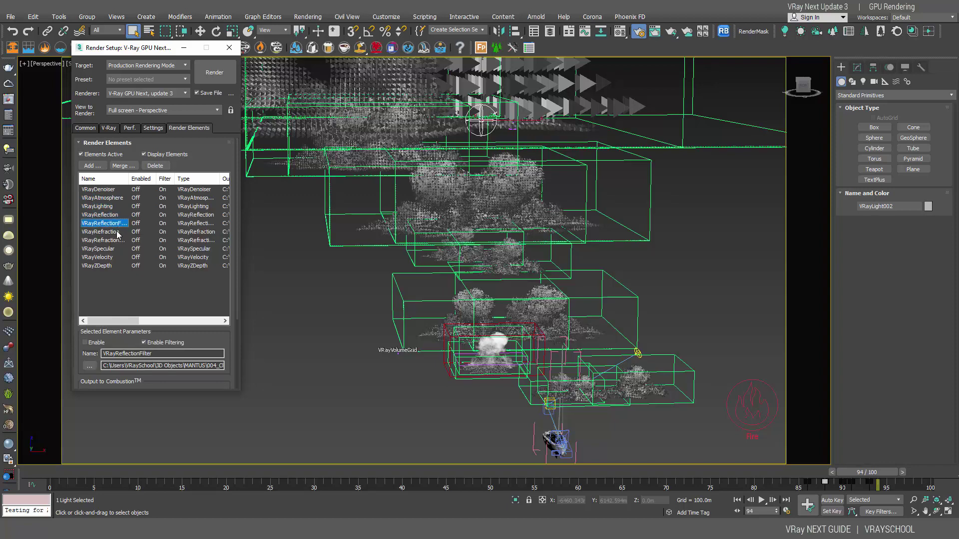
click(117, 240)
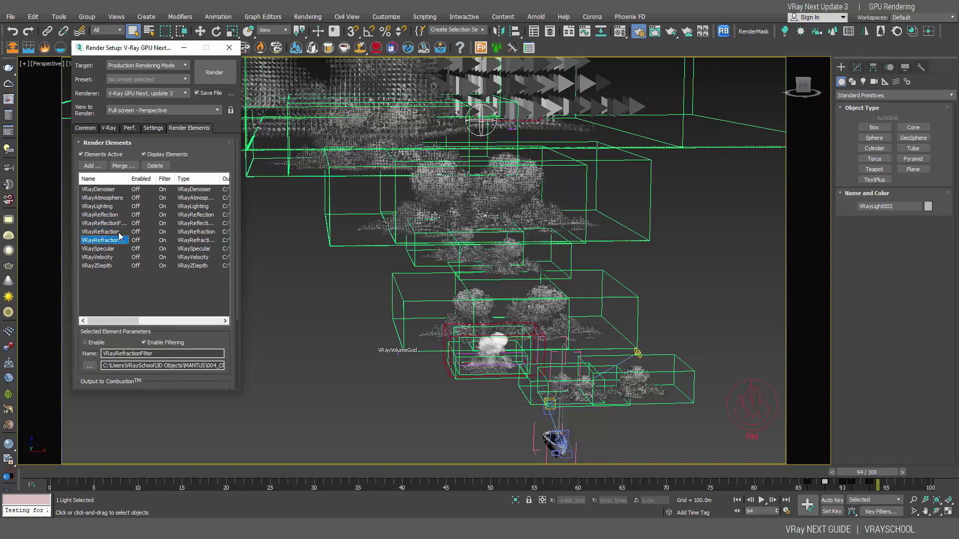
click(113, 251)
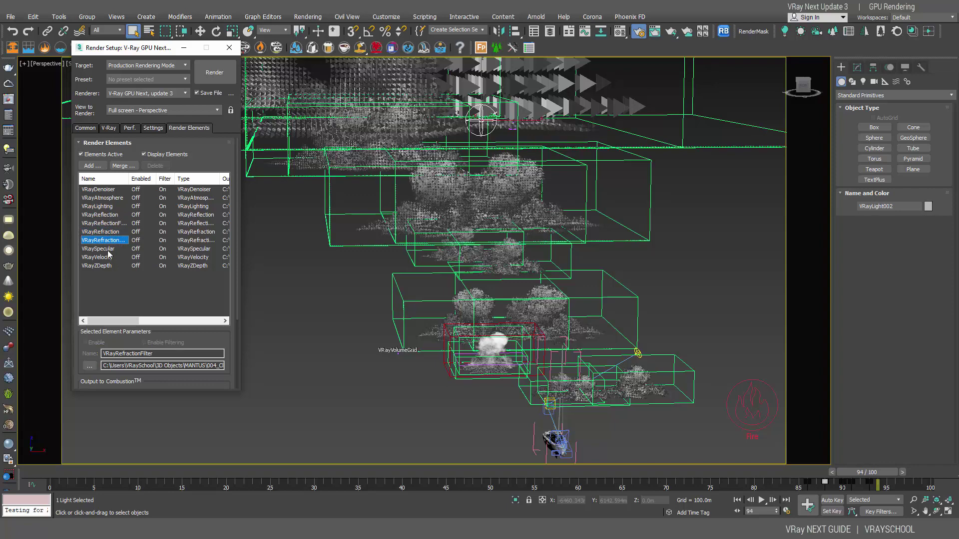
click(110, 258)
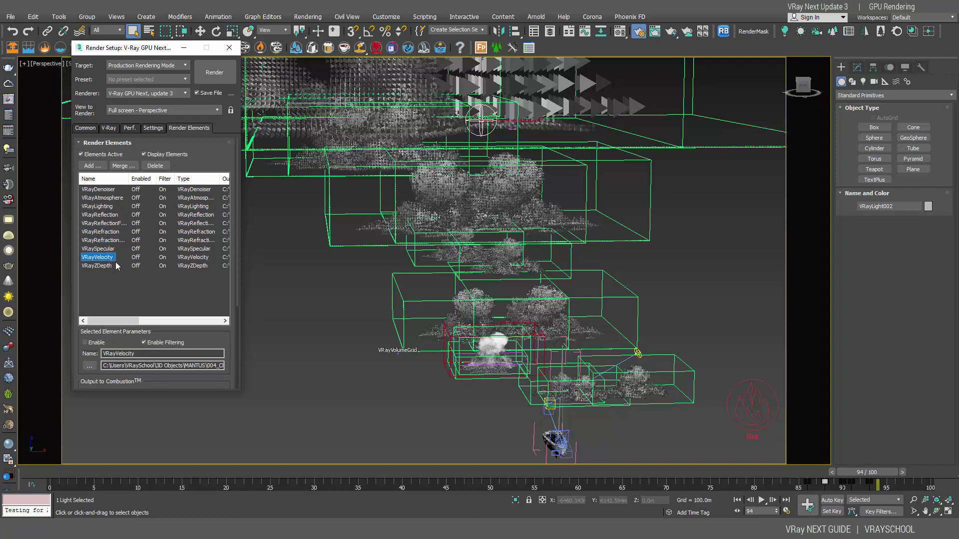
click(107, 268)
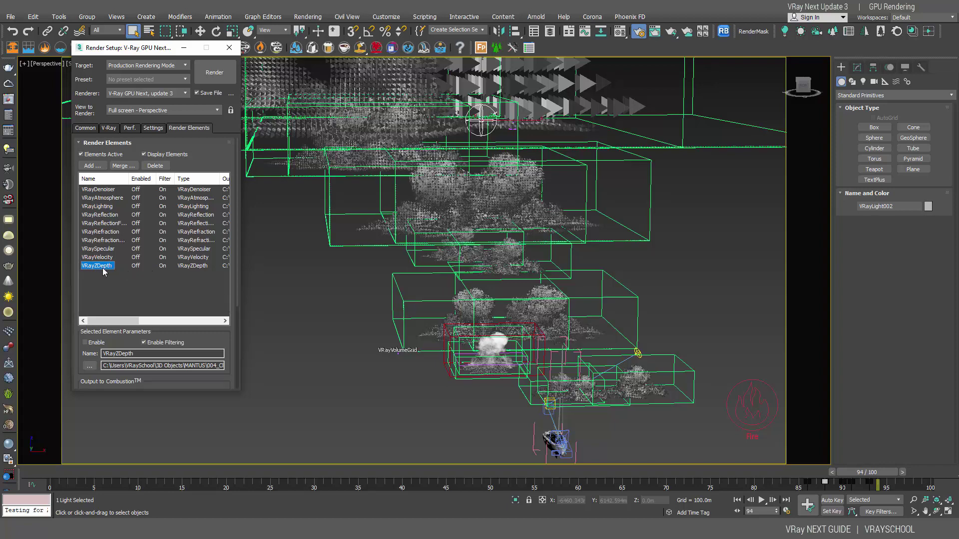
Check the VRayZDepth maximum depth of 33000 m, then show V-Ray's global switches
drag(236, 301, 233, 387)
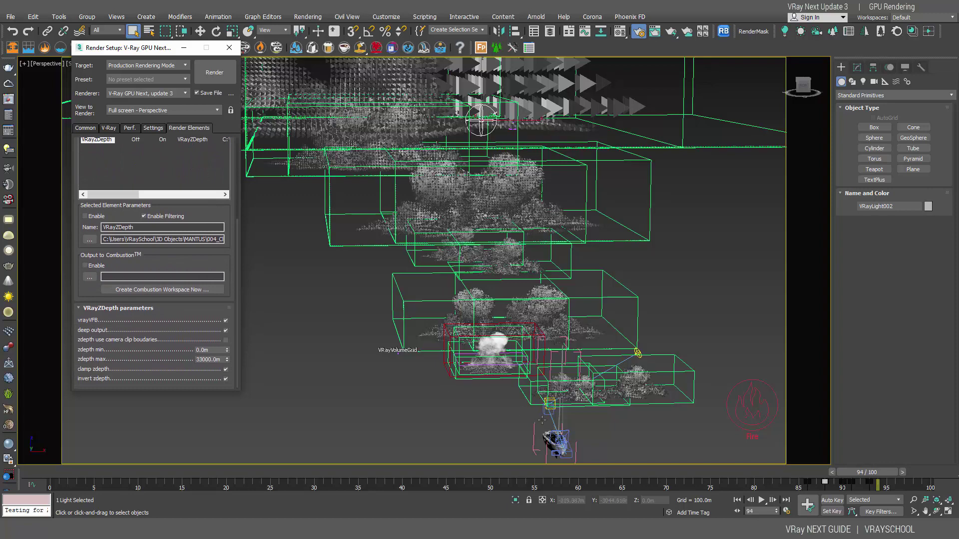
click(202, 360)
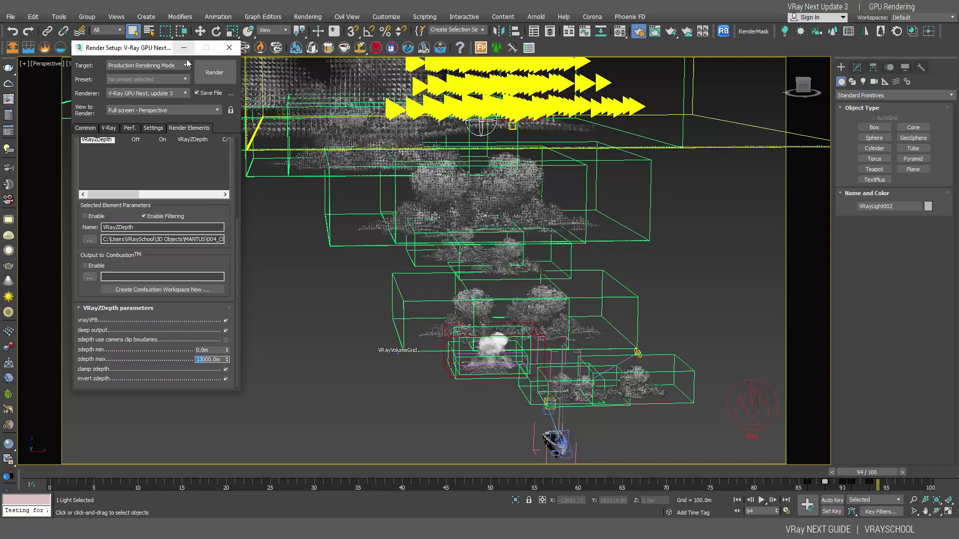
scroll(238, 232, up, 5)
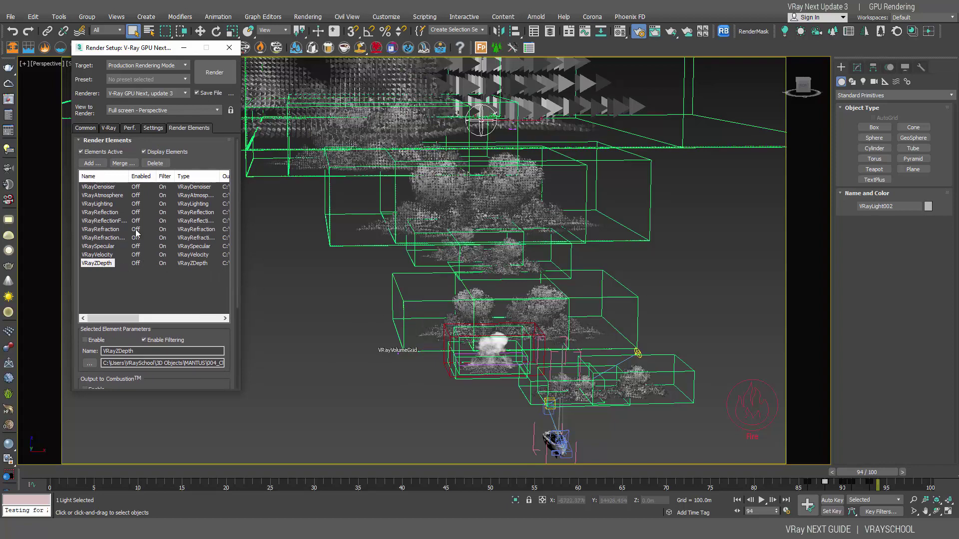
click(154, 129)
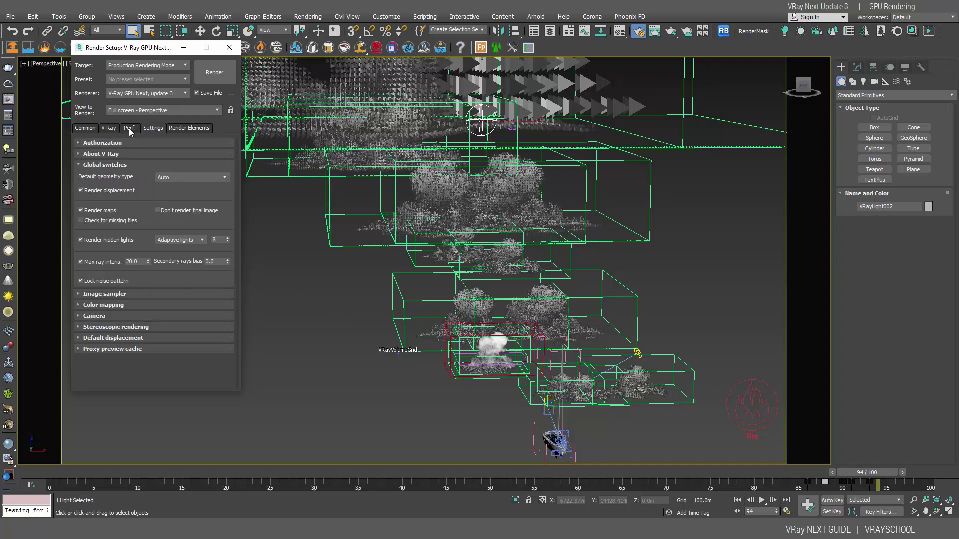
Review GPU performance values (24 IPR rays, undersampling 2) and expand Distributed rendering
click(130, 129)
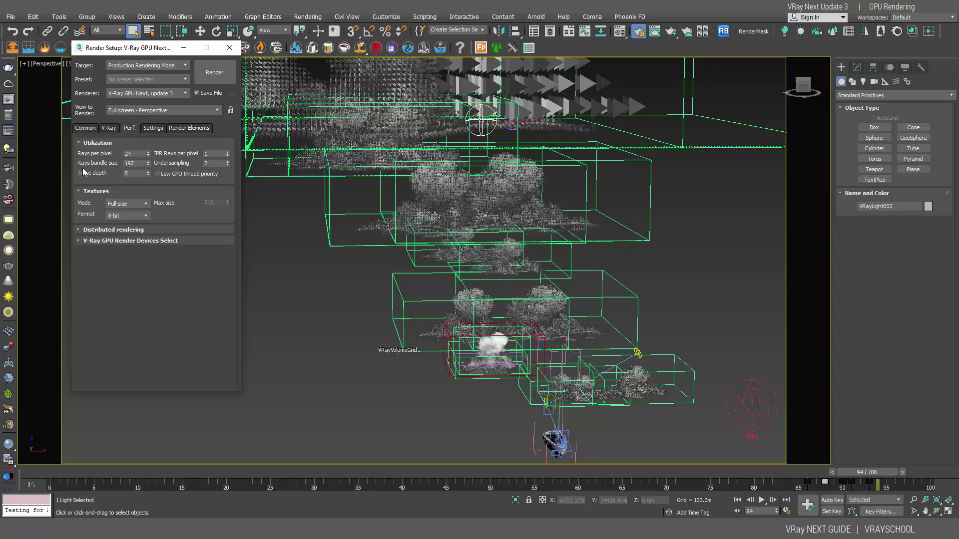
double_click(131, 163)
click(131, 173)
click(206, 155)
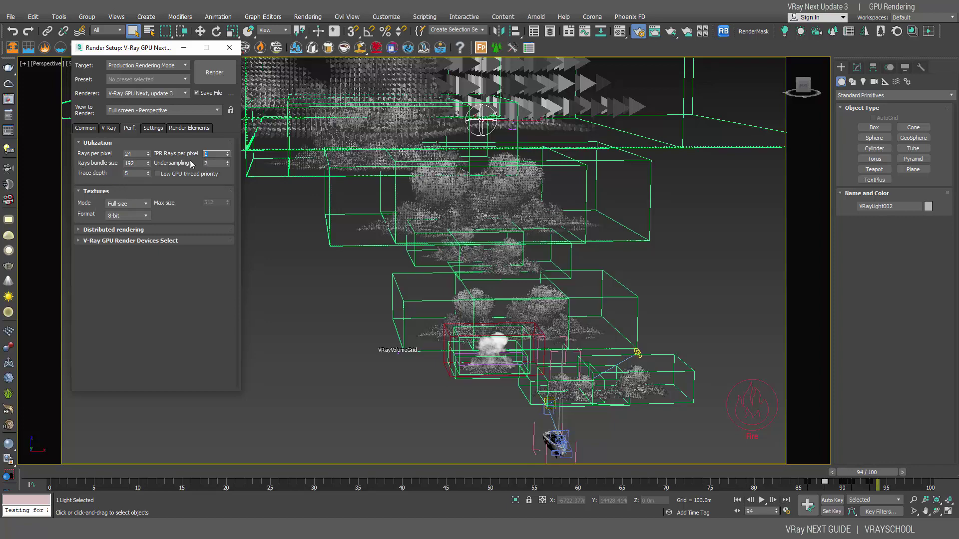
click(218, 164)
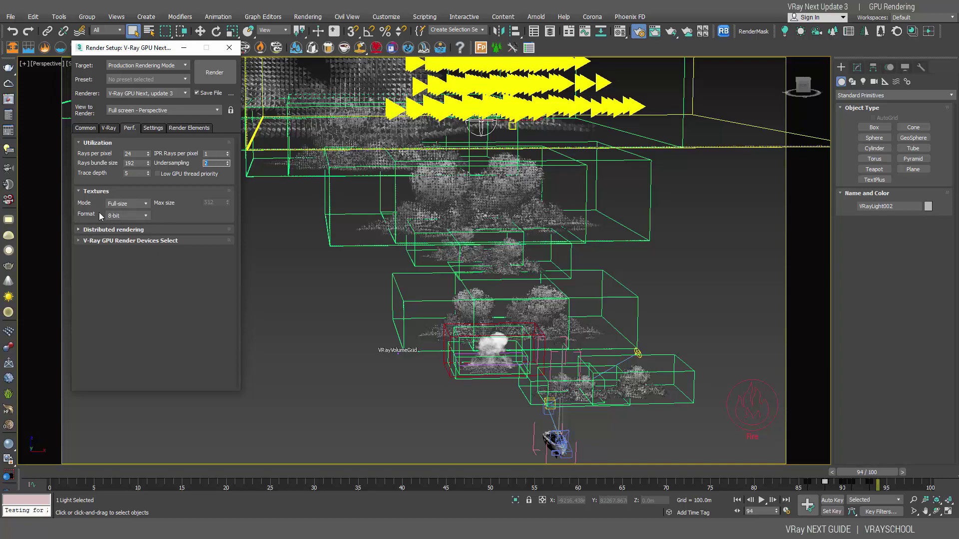
click(96, 230)
click(130, 215)
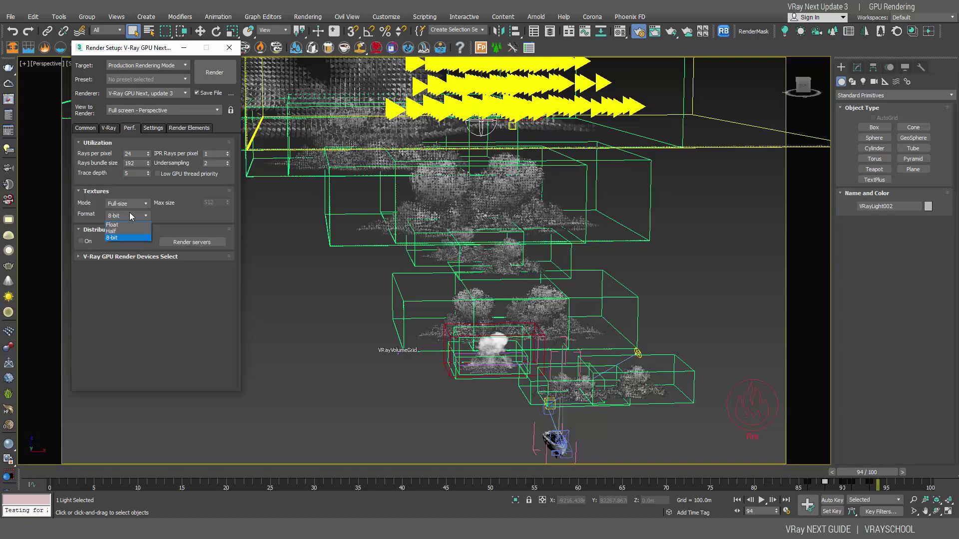
Expand the Render Devices Select rollout to show CUDA on the Intel CPU and GTX 1070
click(78, 257)
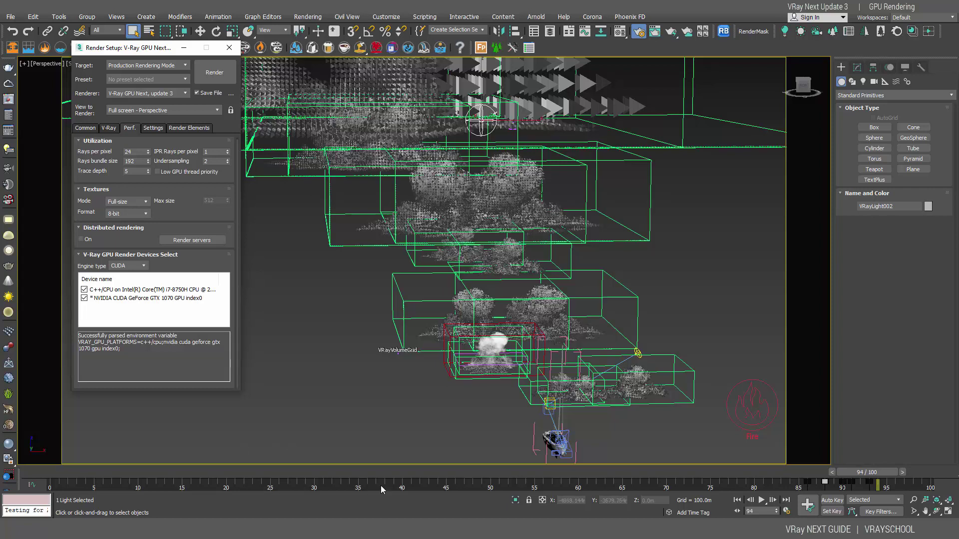
Scrub the time slider to frame 58 and show the V-Ray global switches and sampler settings
drag(72, 474, 150, 474)
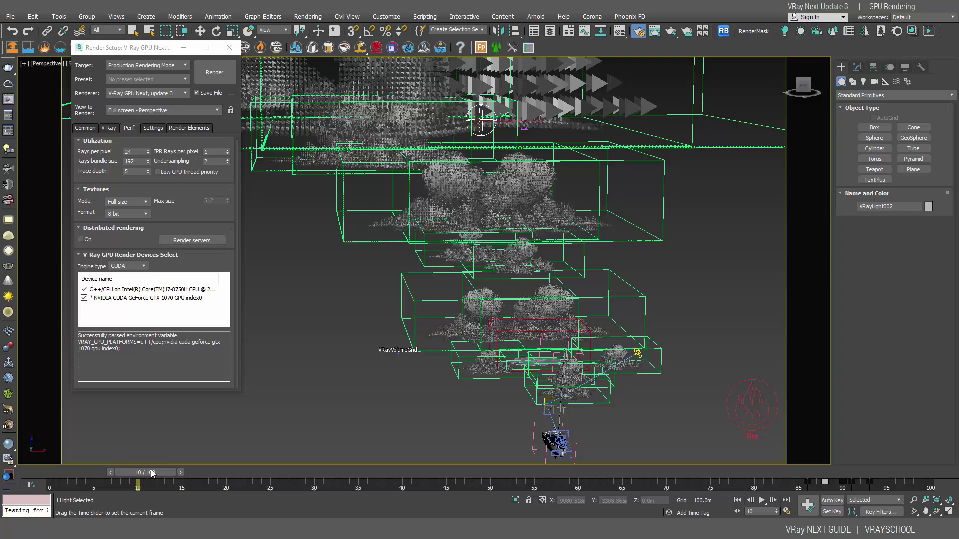
drag(155, 472, 379, 484)
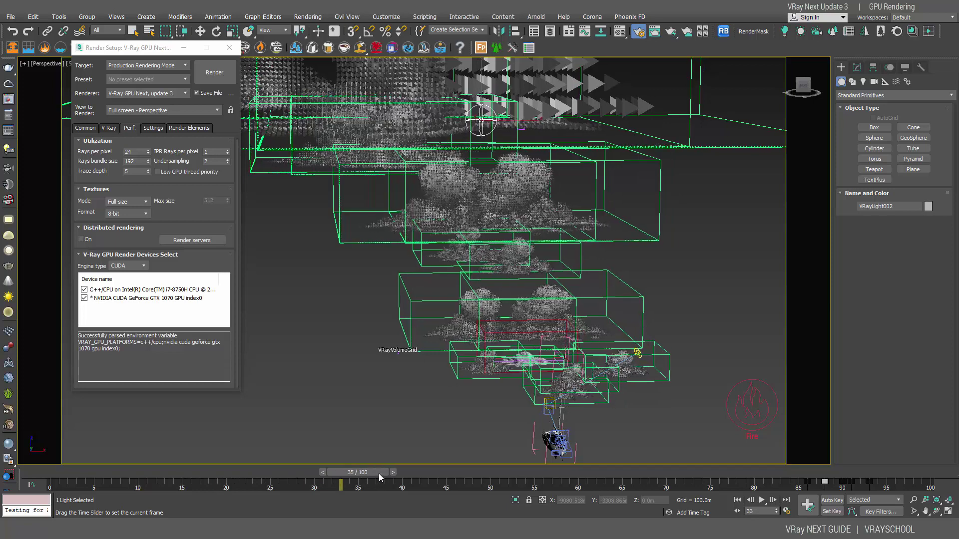
drag(558, 484, 595, 484)
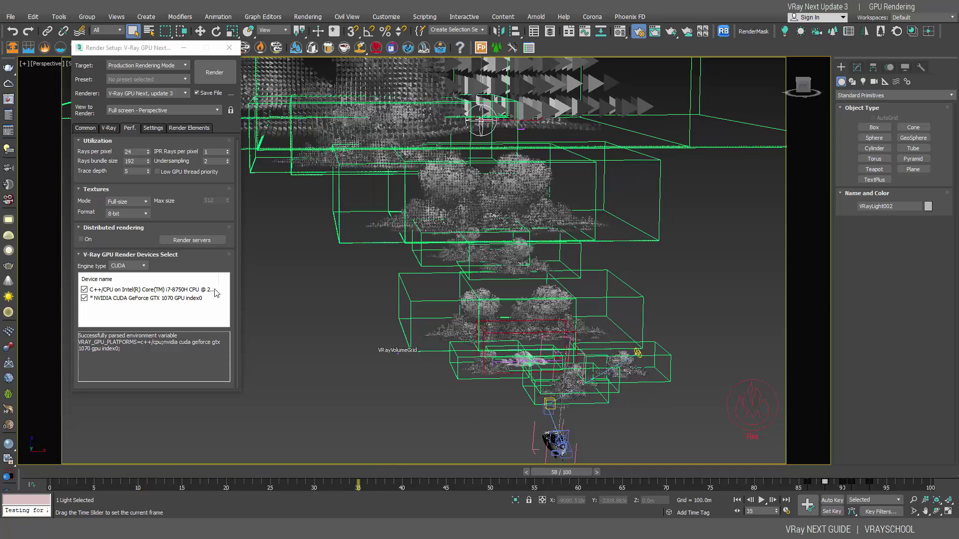
click(155, 129)
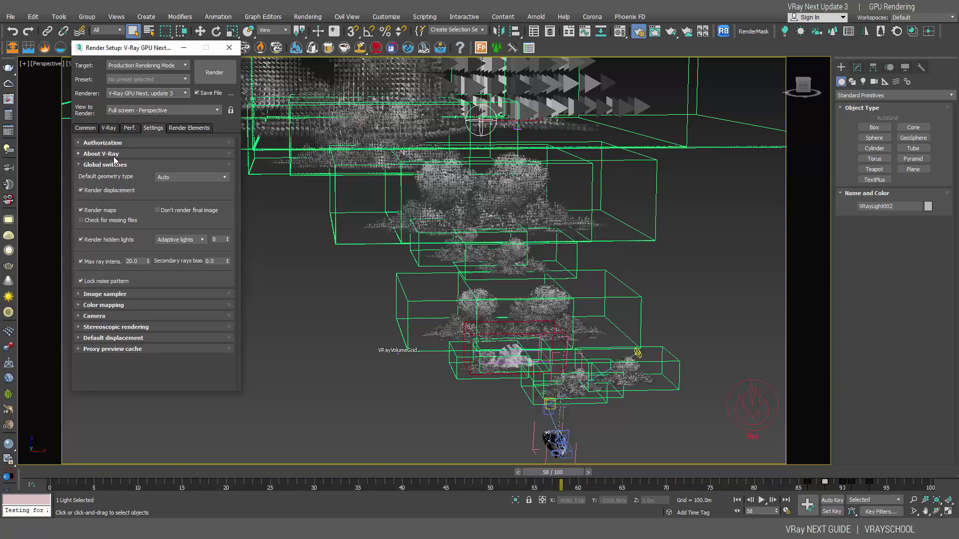
Review the image sampler, image filter and colour mapping options, keeping Reinhard colour mapping
click(115, 295)
click(141, 367)
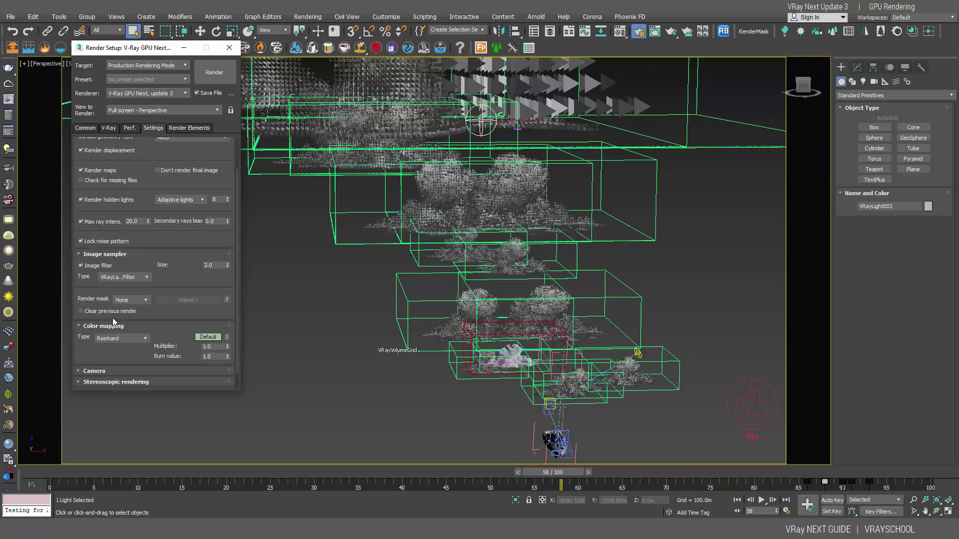
click(138, 278)
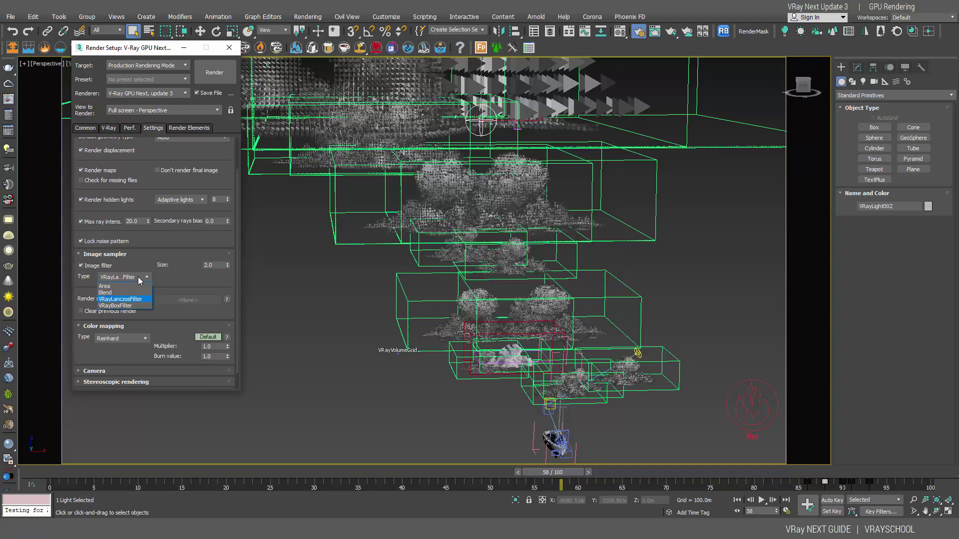
click(141, 277)
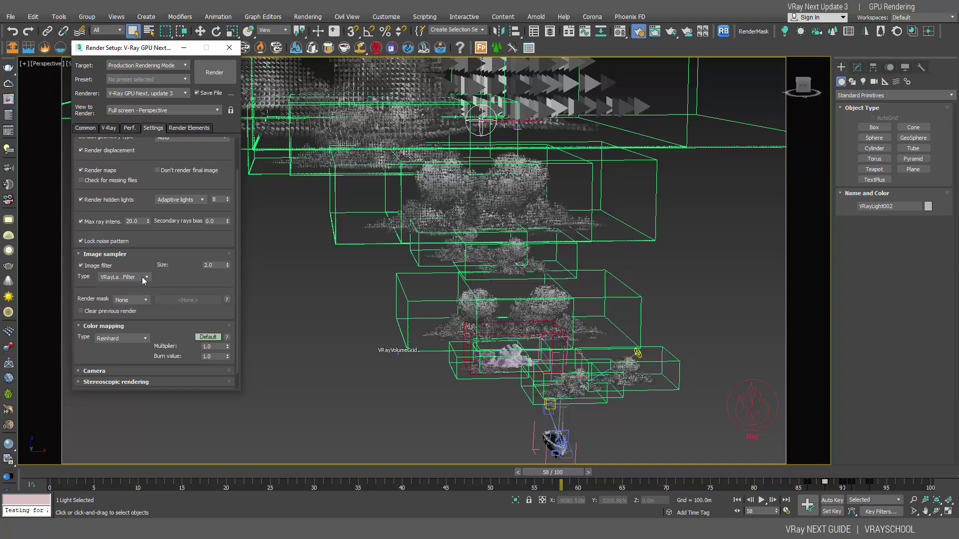
click(137, 339)
click(136, 338)
Expand the camera, stereoscopic, default displacement and proxy preview cache rollouts
click(141, 372)
click(115, 382)
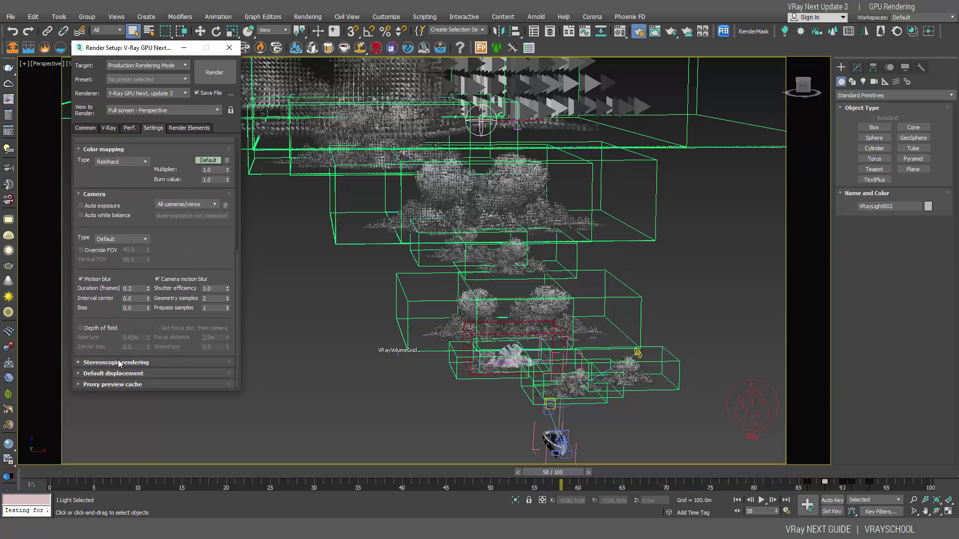
scroll(120, 359, down, 2)
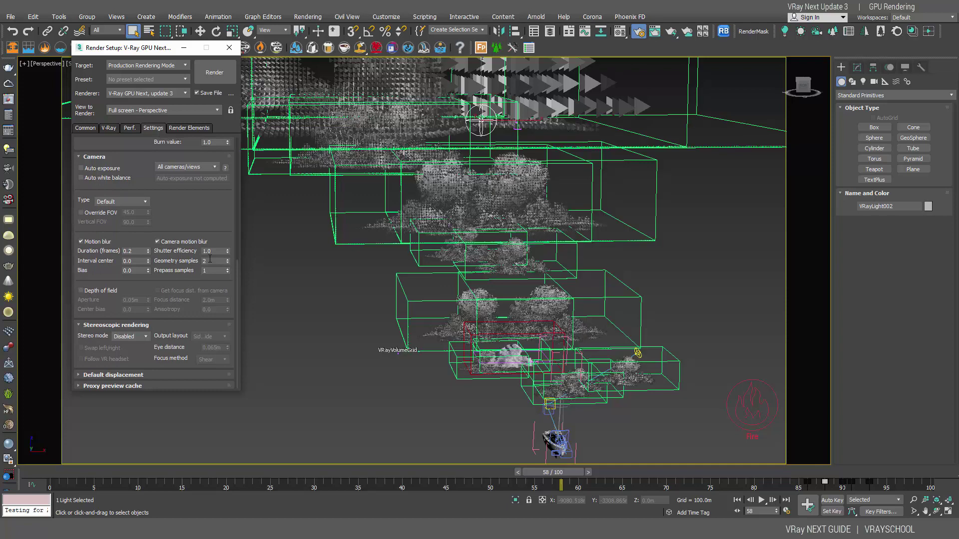
click(125, 375)
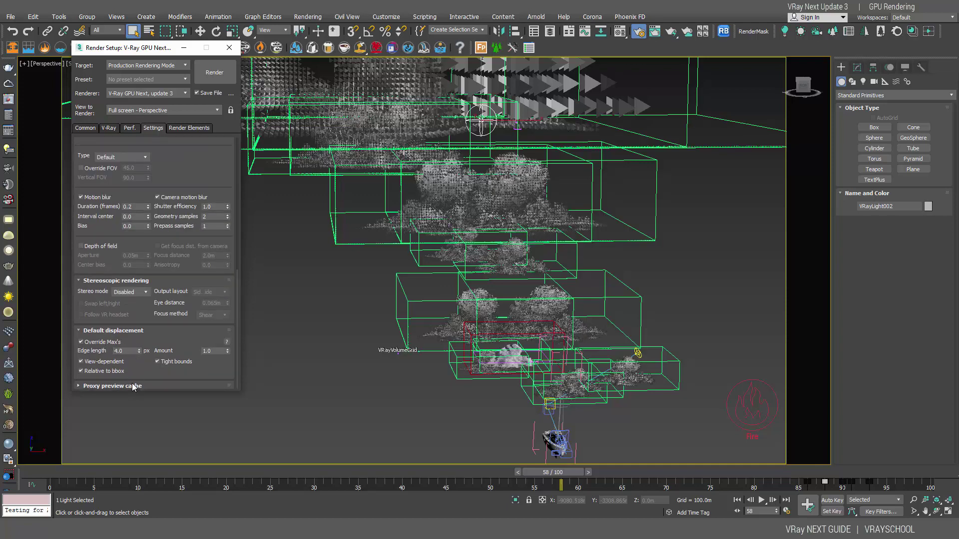
click(135, 386)
drag(182, 150, 179, 337)
Check the About V-Ray, authorization and GPU performance panels, then return to the main V-Ray settings
scroll(178, 344, up, 3)
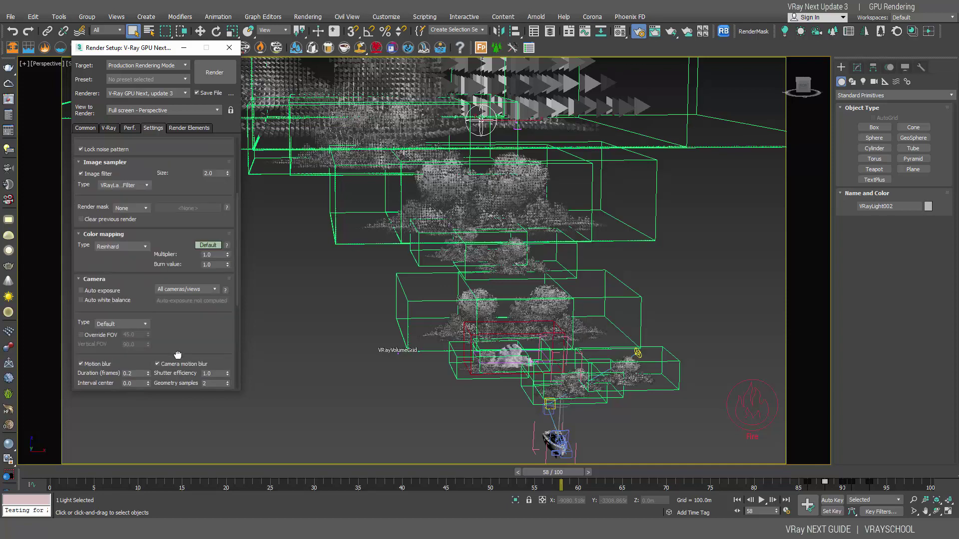
scroll(176, 340, up, 3)
scroll(170, 335, up, 3)
scroll(160, 331, up, 3)
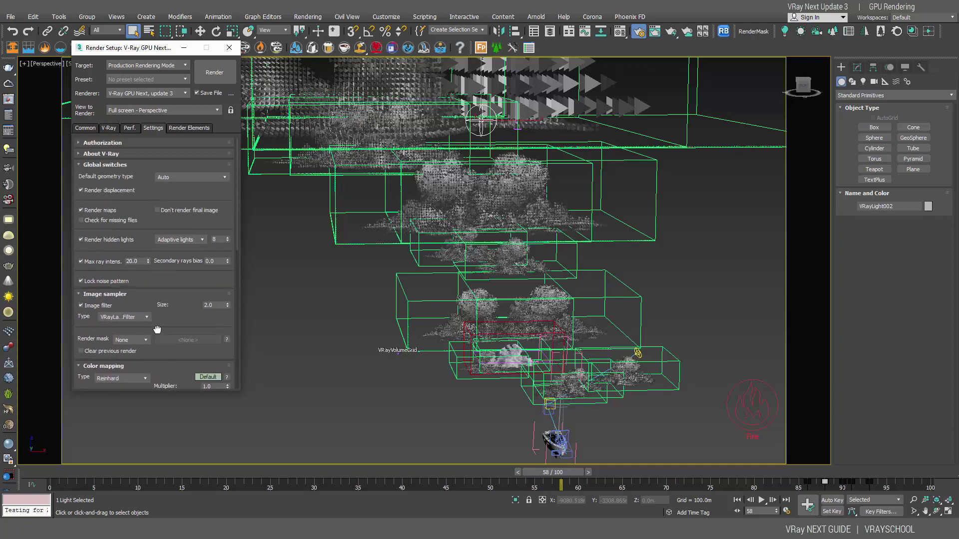
click(125, 151)
click(129, 140)
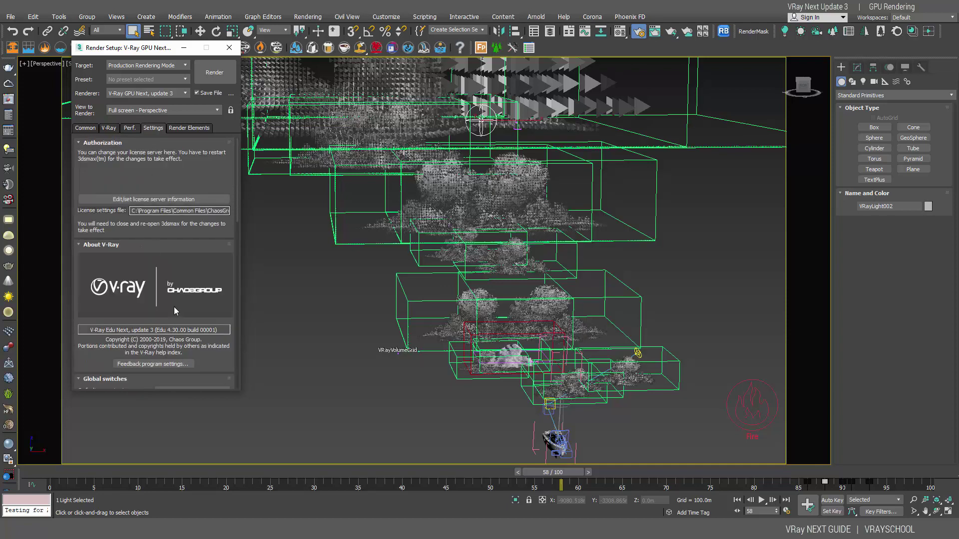
click(131, 129)
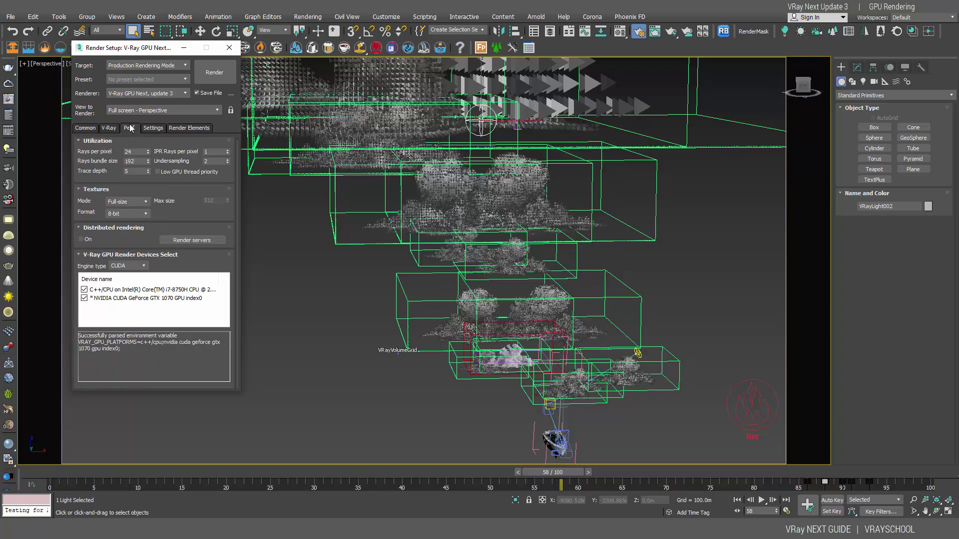
click(109, 129)
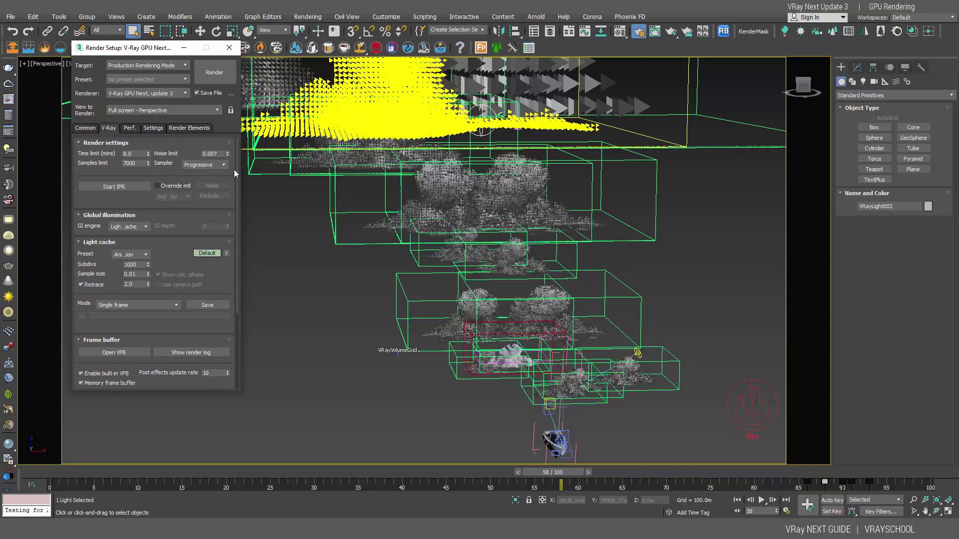
View through PhysCamera001 and start the production render of the clouds JPEG sequence
click(138, 163)
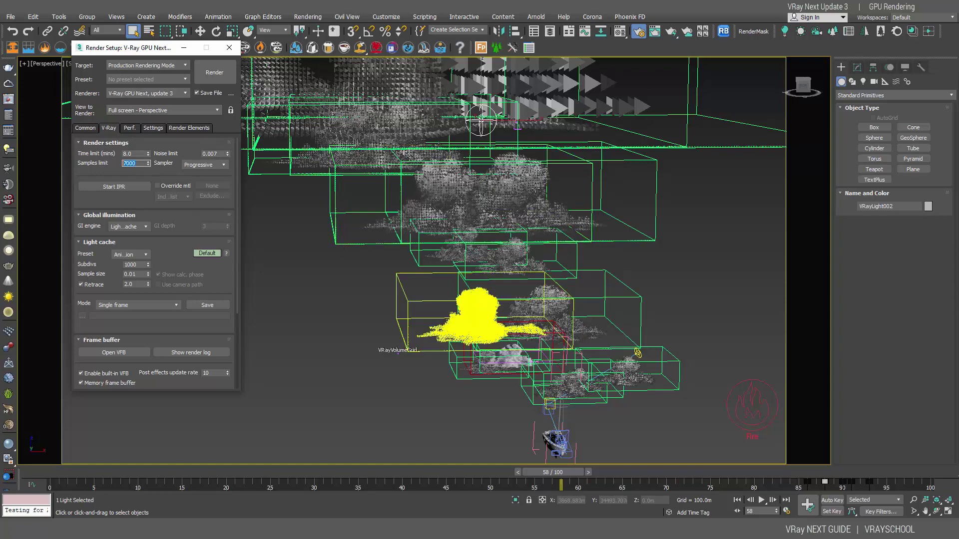
key(c)
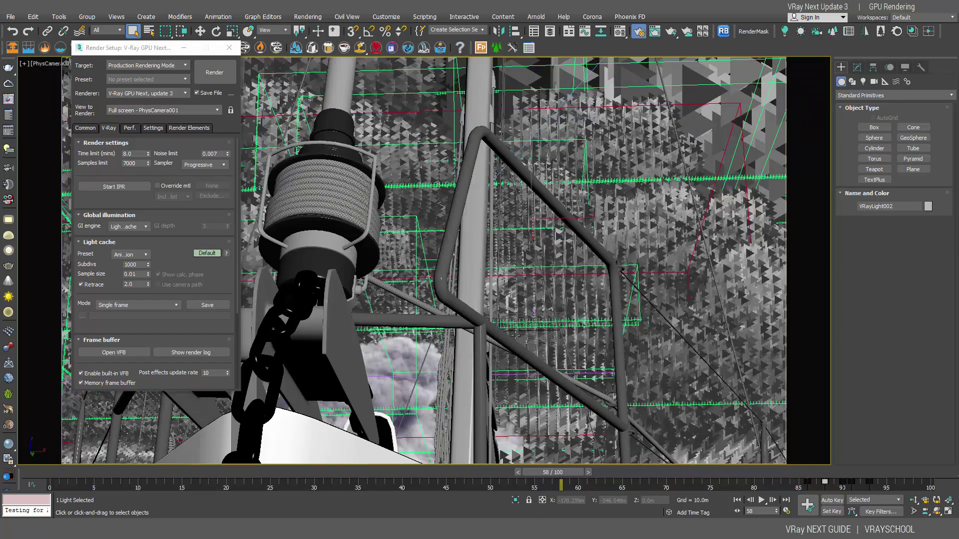
key(shift+q)
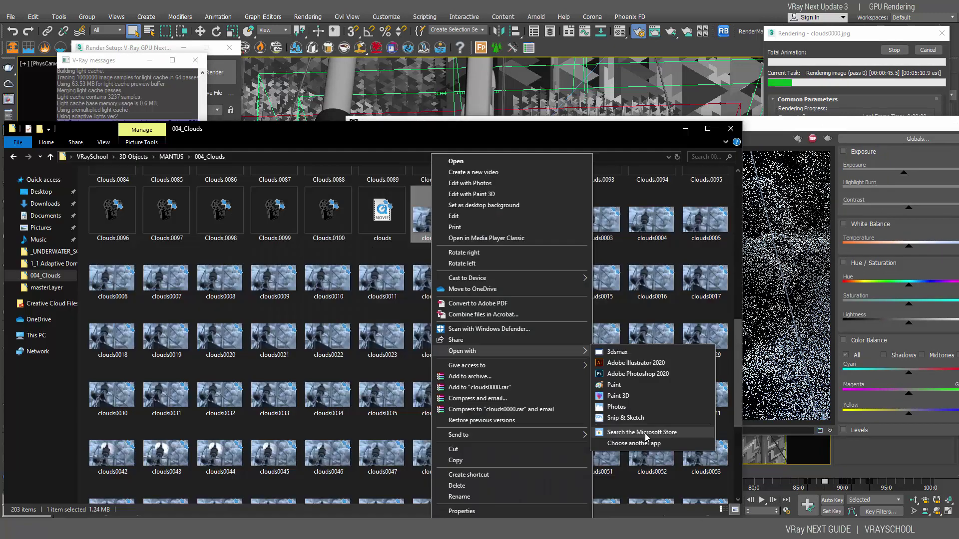
Open the first rendered frame clouds0000 in djv_view through Choose another app
click(645, 443)
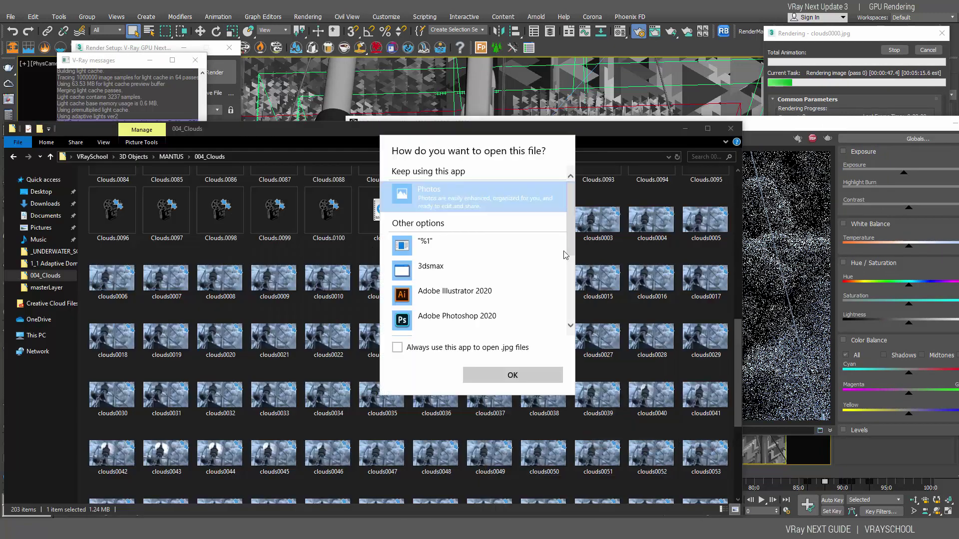
scroll(565, 255, down, 2)
scroll(565, 254, down, 2)
double_click(440, 196)
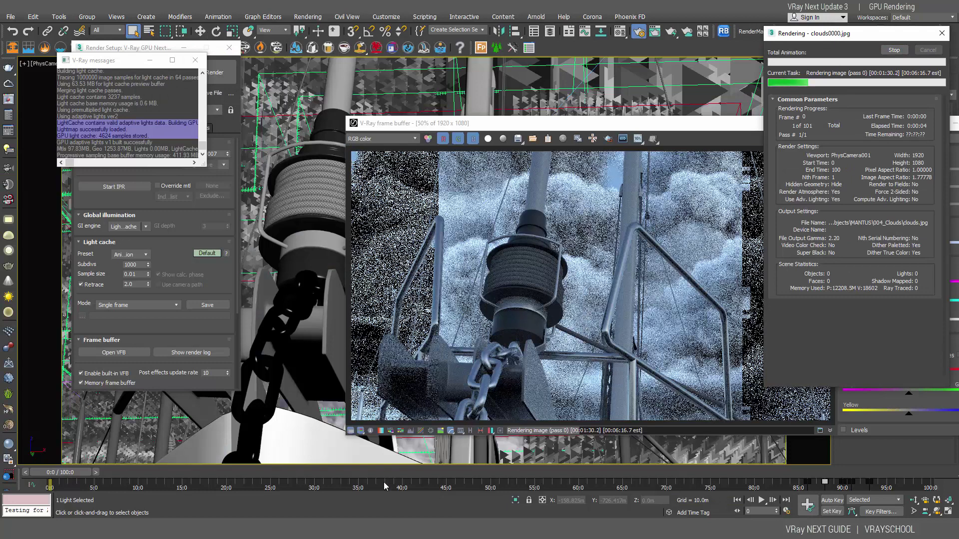
Launch Nuke from the Windows search and dismiss the non-commercial notice
key(super)
text(nu)
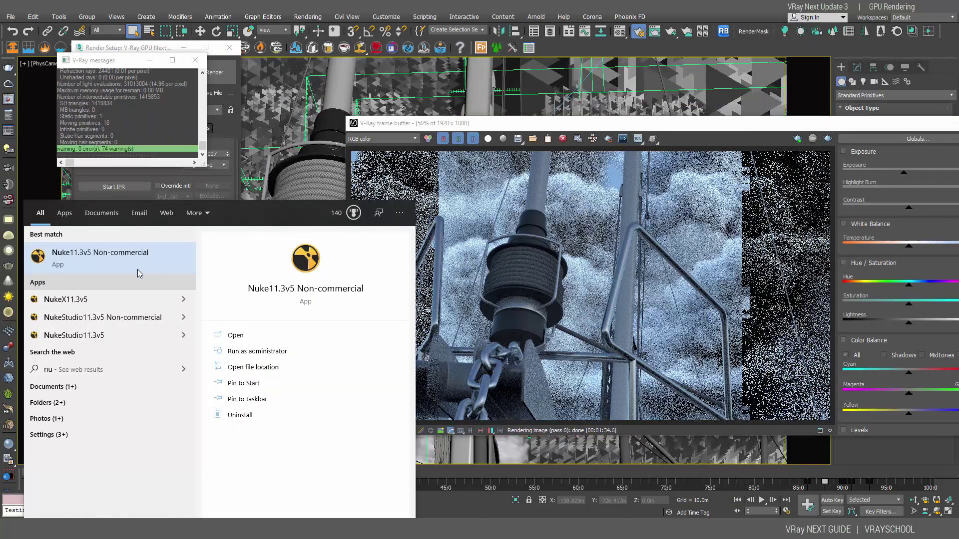
key(Return)
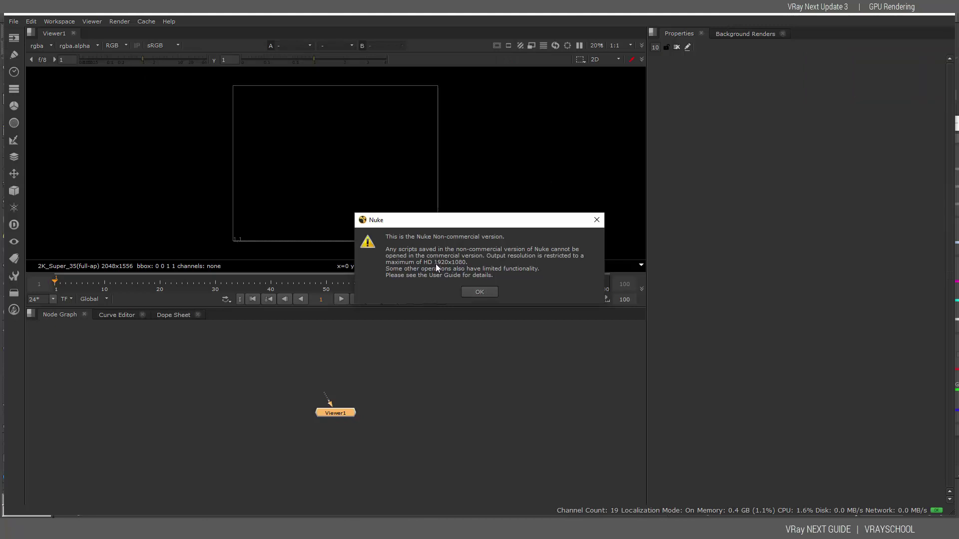
click(480, 293)
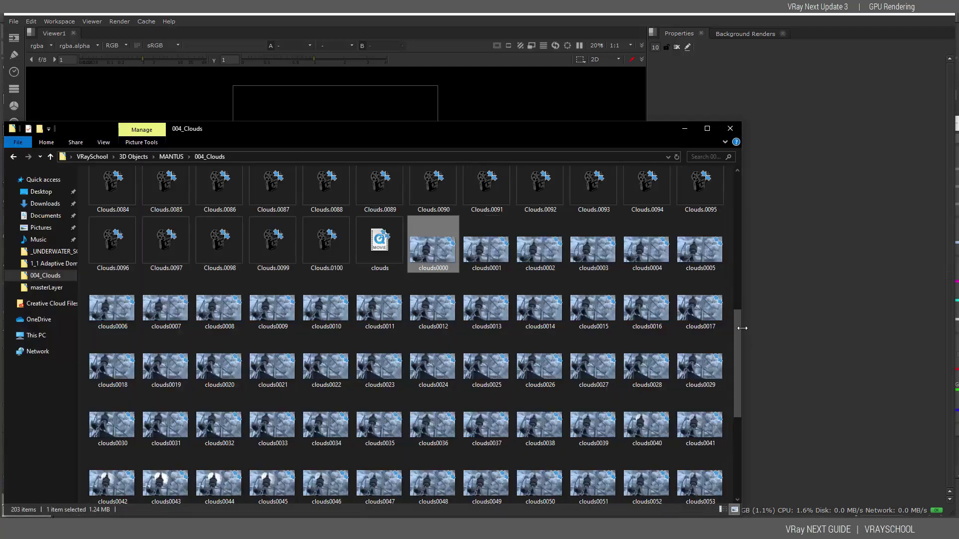
Bring Clouds.0000.exr in as a Read node, connect Viewer1 to it, and enlarge the viewer
scroll(650, 345, up, 8)
scroll(649, 345, up, 2)
drag(202, 138, 527, 185)
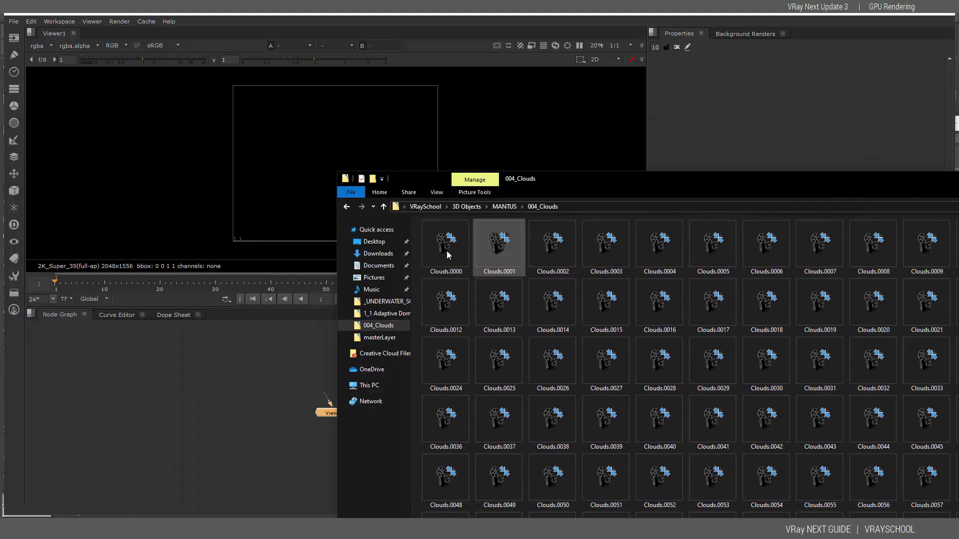
mouse_move(439, 253)
mouse_down()
mouse_move(255, 353)
mouse_move(337, 348)
mouse_up()
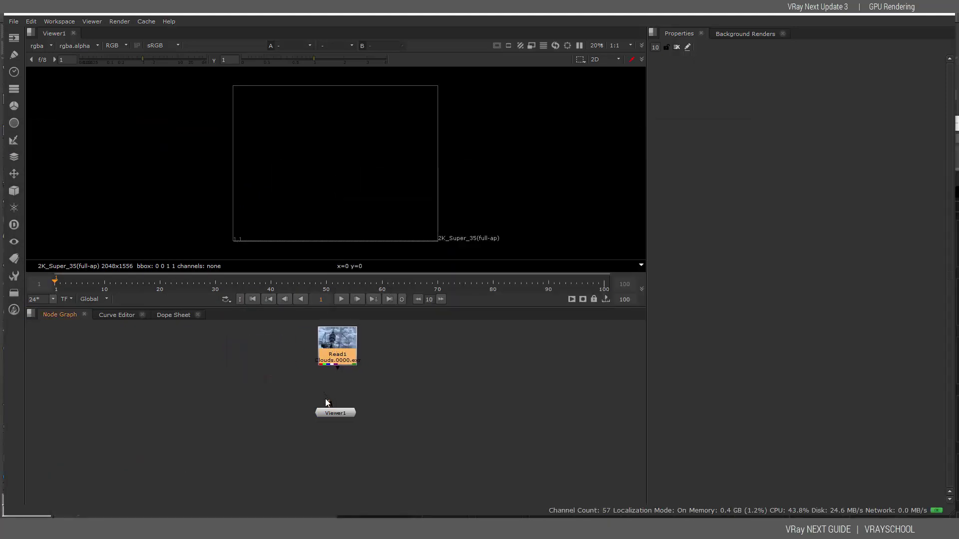
mouse_move(325, 399)
mouse_down()
mouse_move(349, 353)
mouse_move(341, 347)
mouse_up()
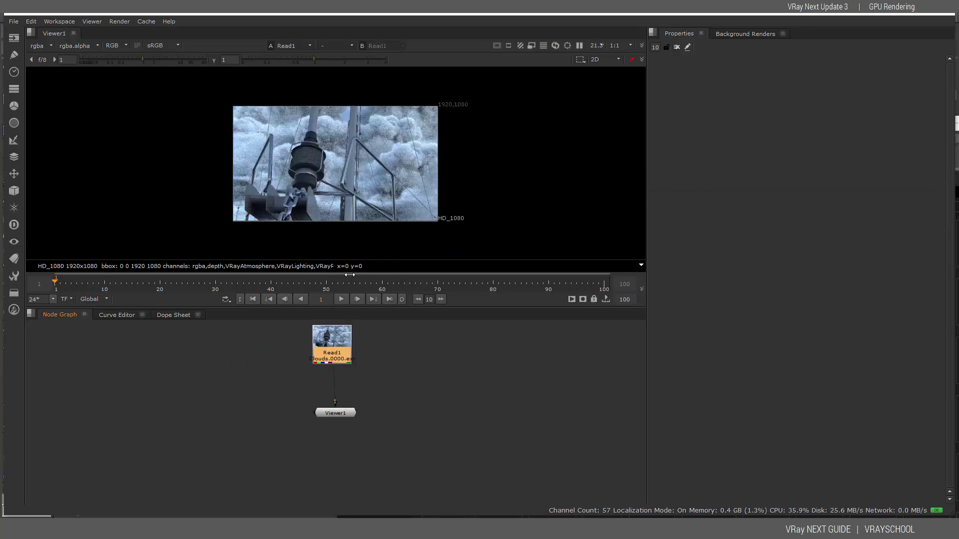
drag(417, 307, 417, 411)
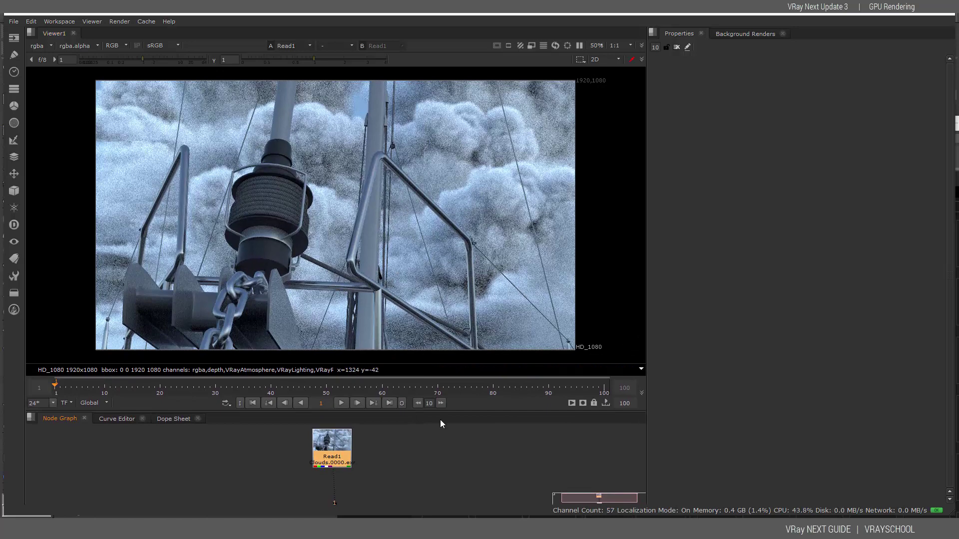
key(f)
drag(341, 496, 337, 499)
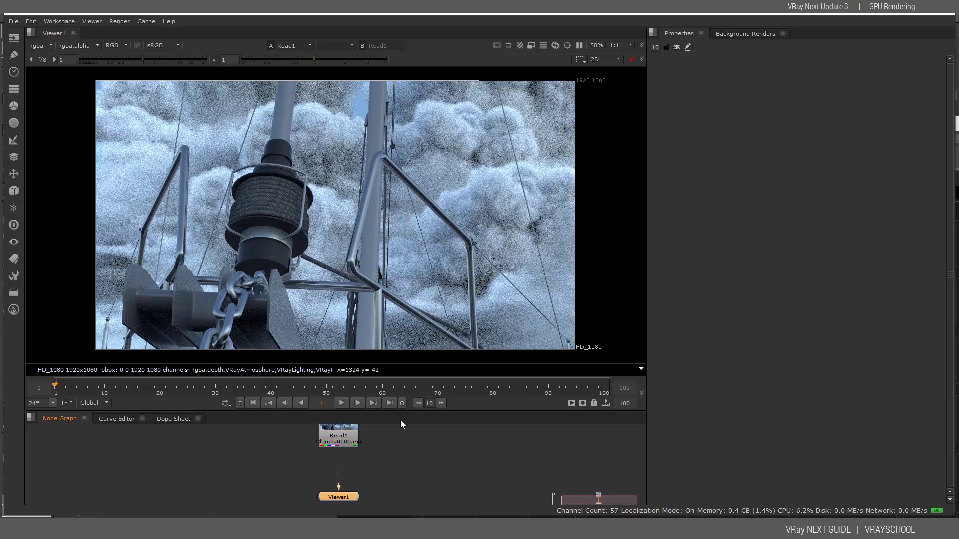
Insert a Shuffle node between Read1 and Viewer1 with input 1 set to effectsResult
click(339, 468)
key(Tab)
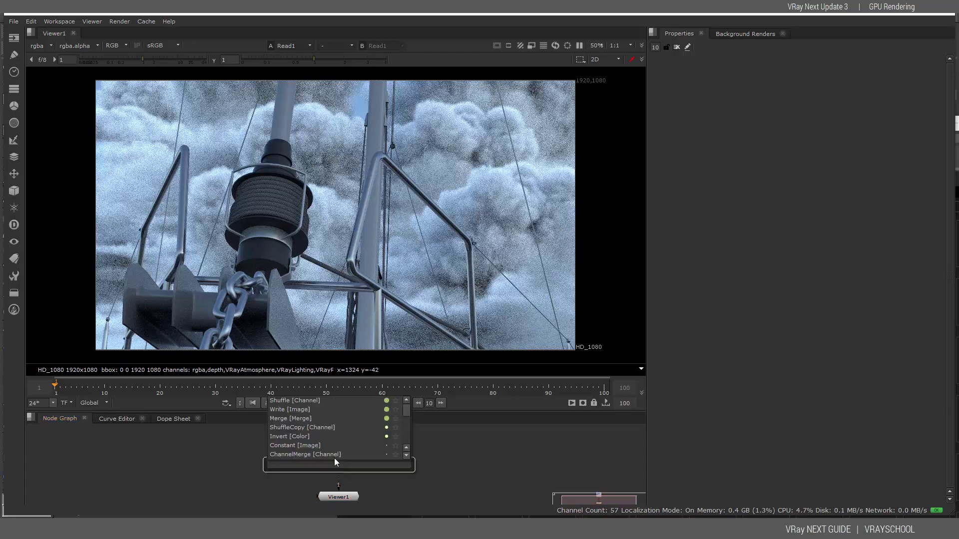
click(301, 403)
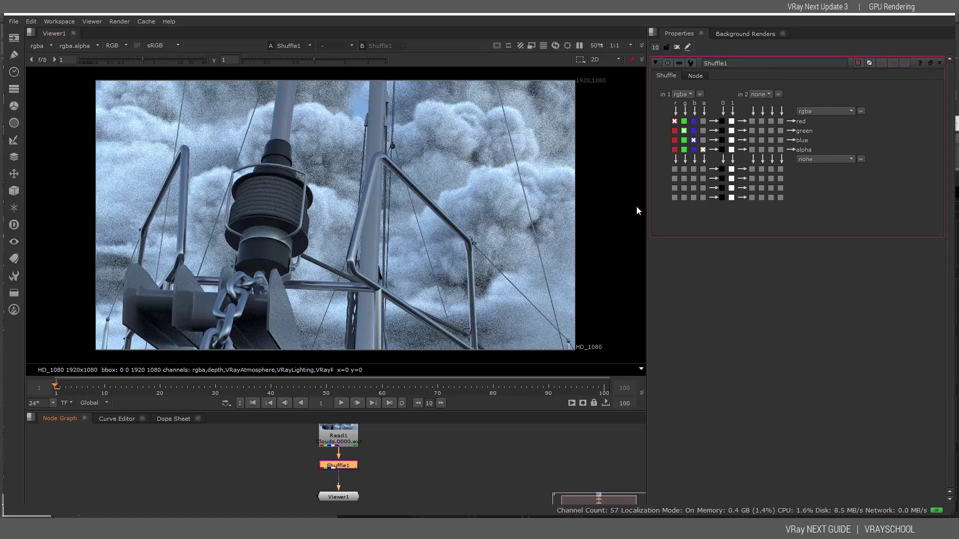
click(688, 93)
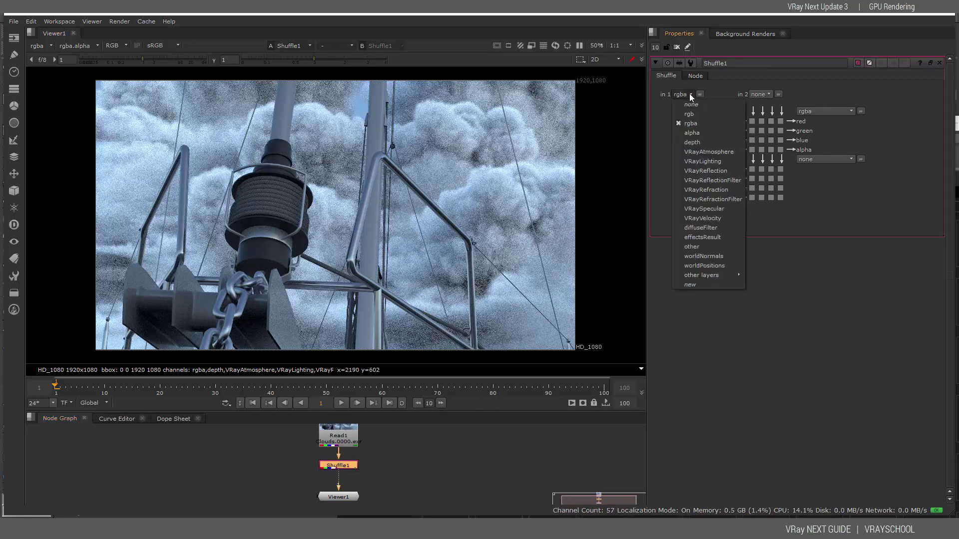
click(714, 238)
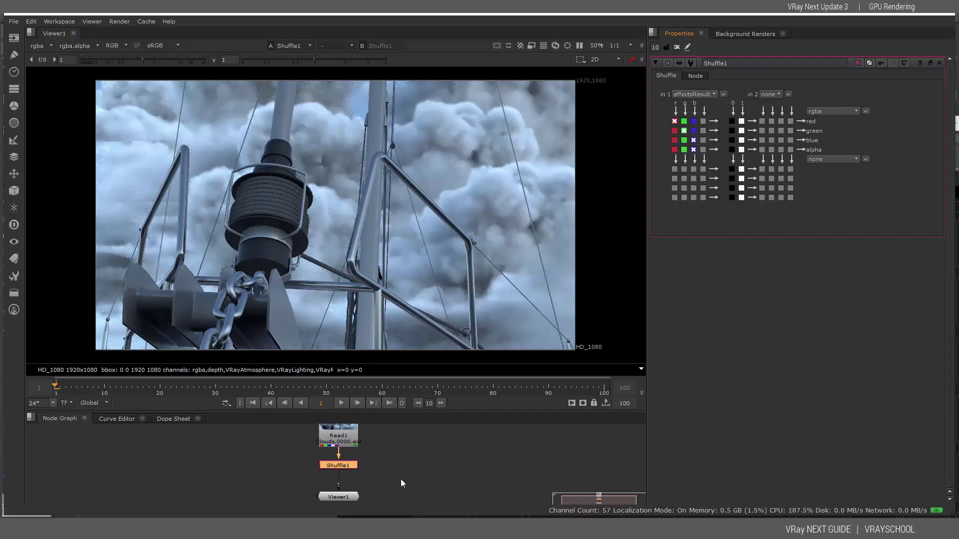
Rearrange the Viewer and Shuffle1 nodes to spread them out in the graph
click(343, 498)
drag(343, 505, 343, 502)
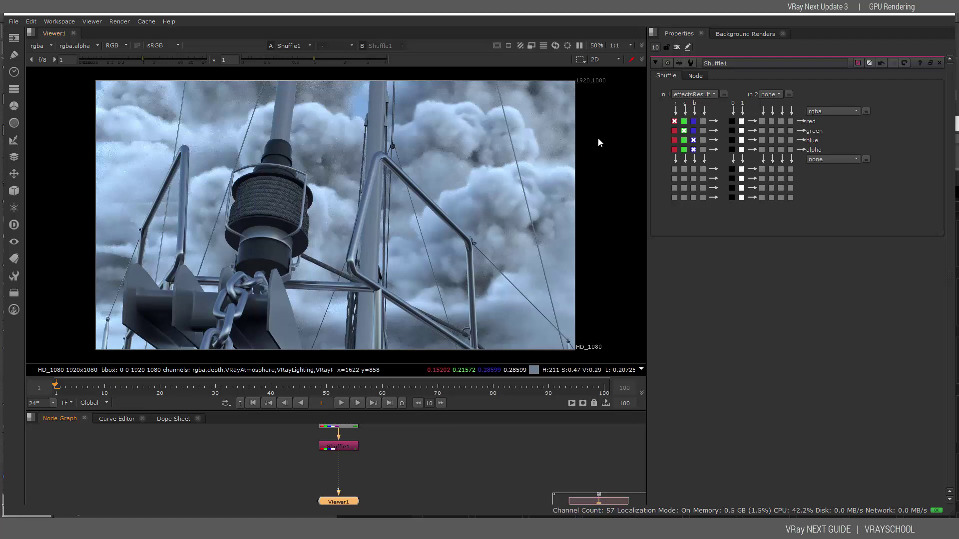
scroll(394, 468, up, 2)
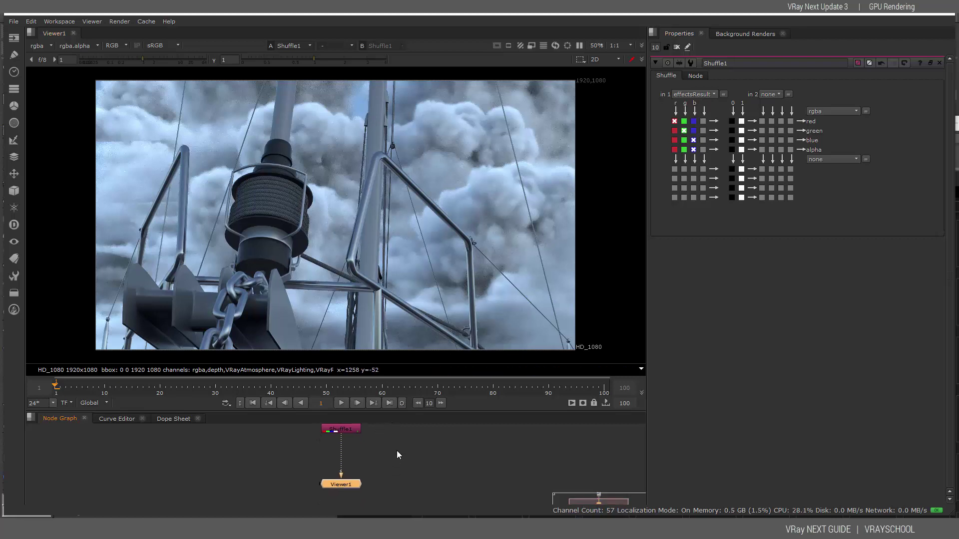
click(347, 438)
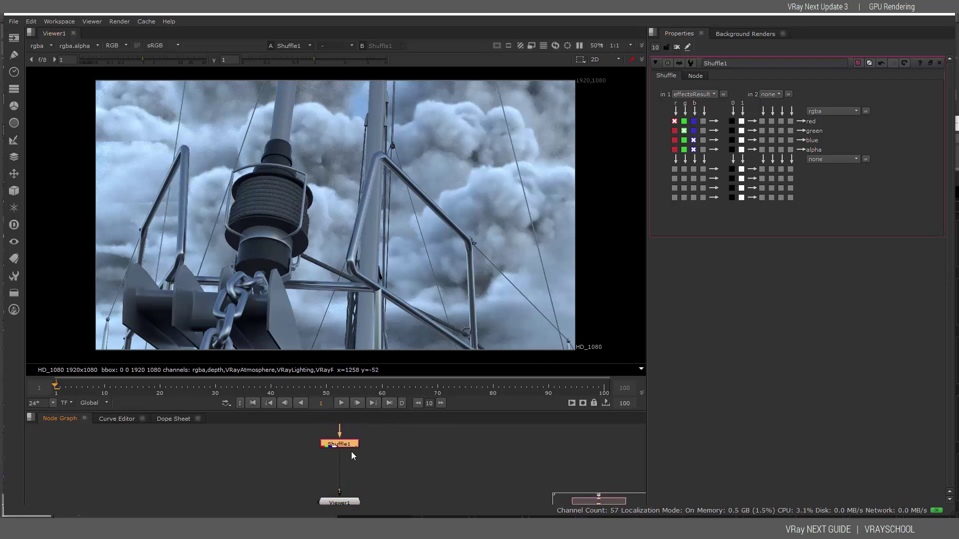
scroll(383, 475, down, 1)
scroll(385, 478, down, 1)
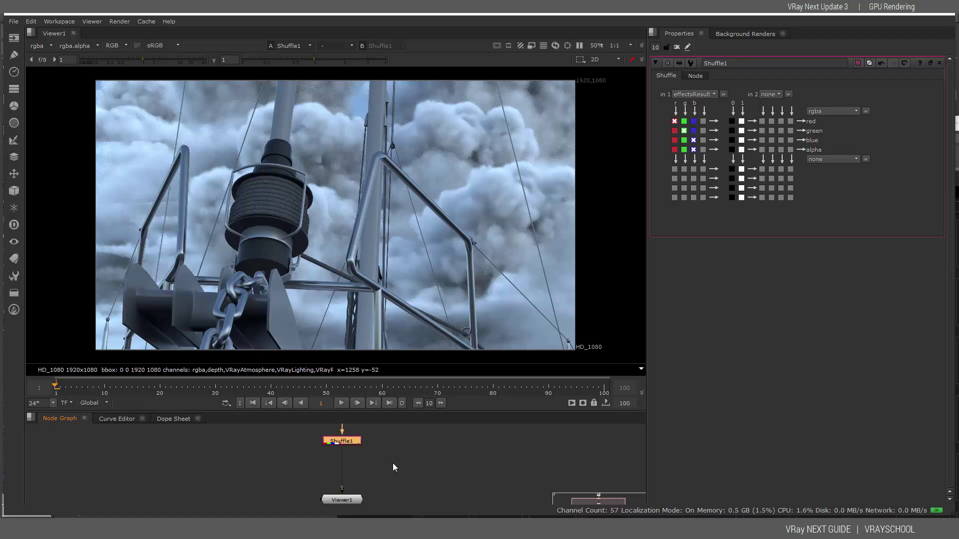
Add a Write node after Shuffle1 that outputs clouds1.mov to the 004_Clouds folder
click(342, 469)
key(Tab)
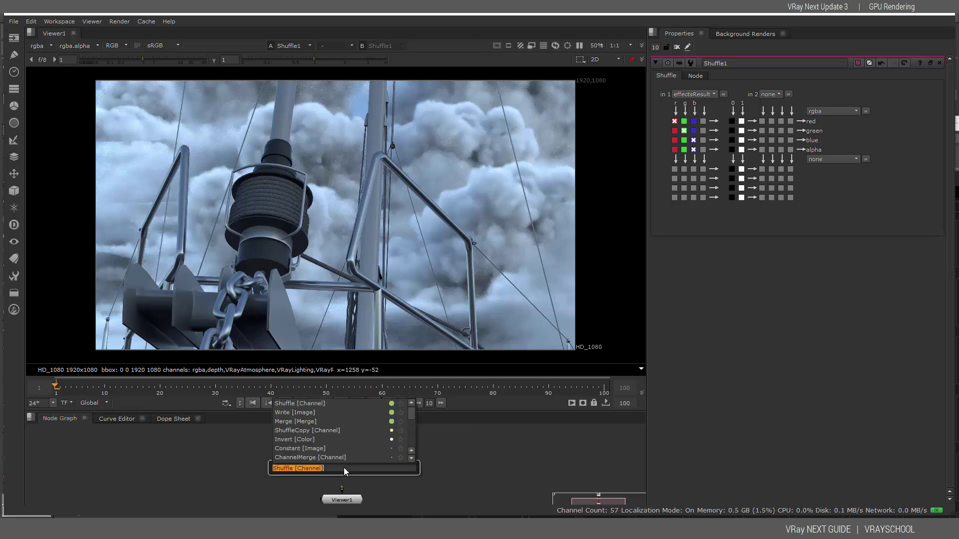
click(304, 413)
drag(343, 463, 330, 441)
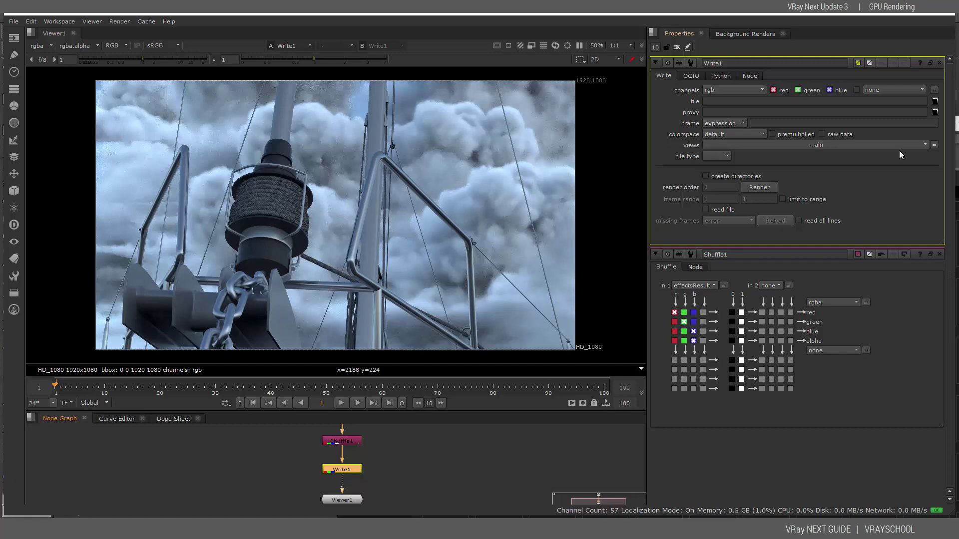
click(935, 101)
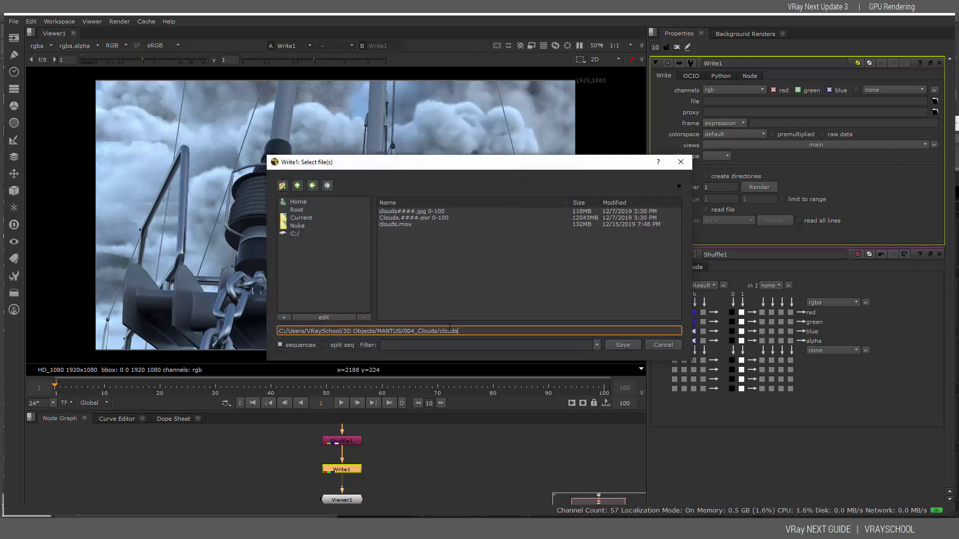
text(1.mov)
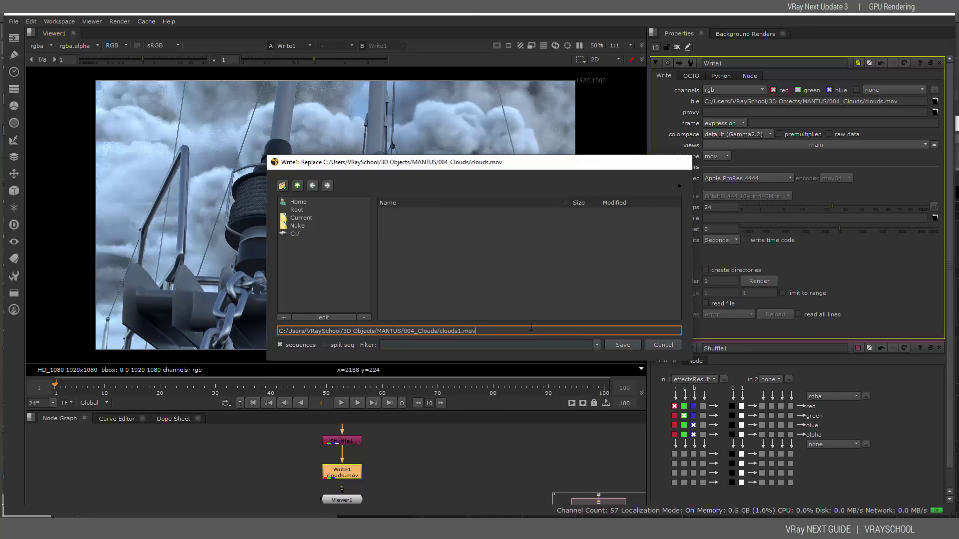
key(Return)
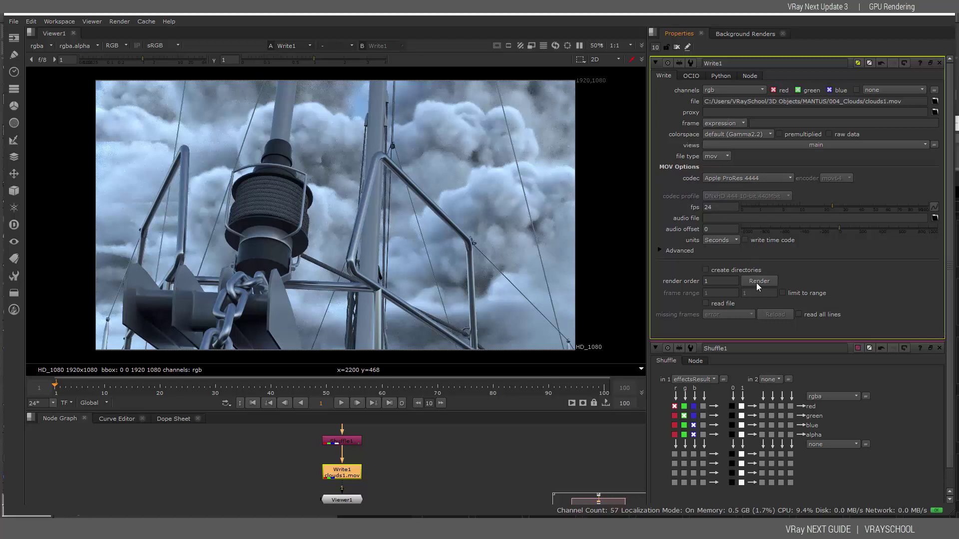
Reload Read1 with the full Clouds.####.exr sequence, frames 0–100
click(757, 282)
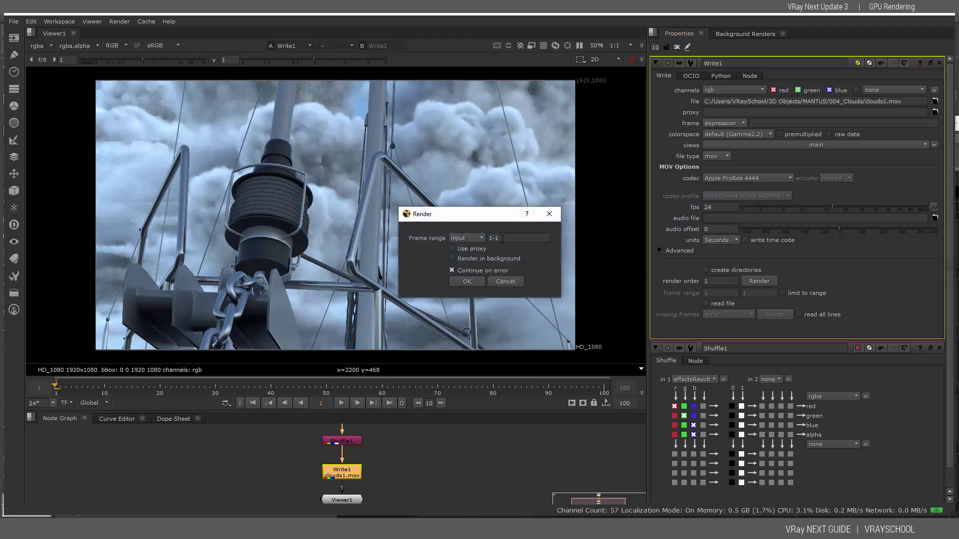
click(507, 281)
middle_drag(393, 439, 405, 490)
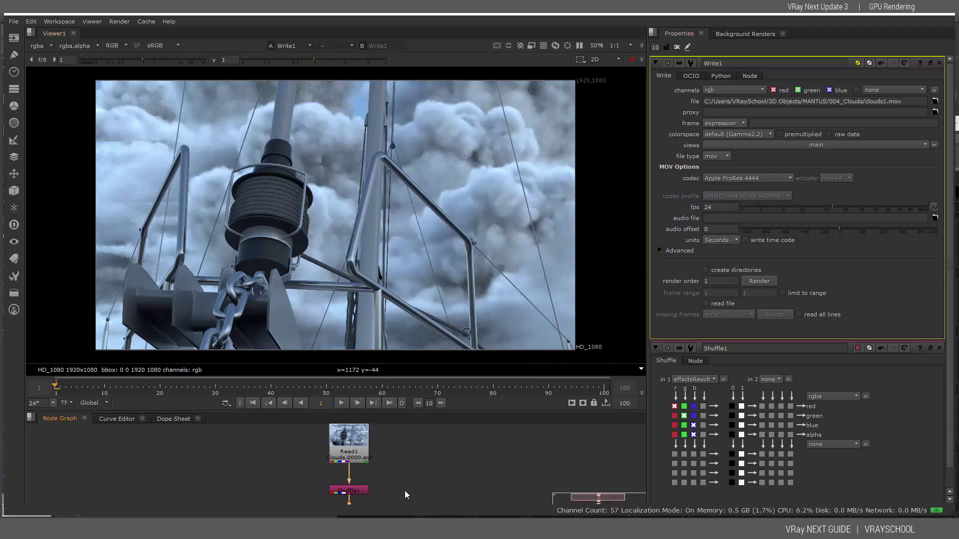
double_click(352, 445)
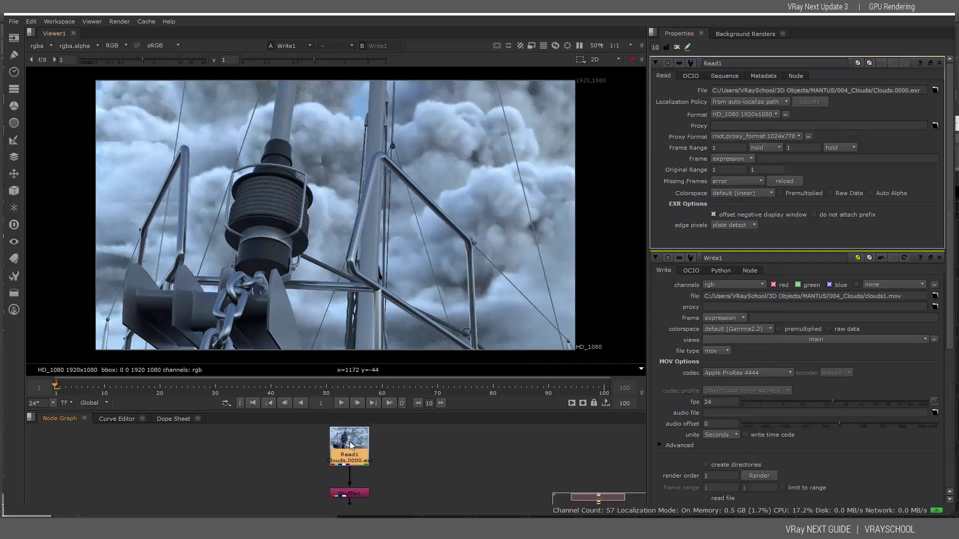
click(936, 91)
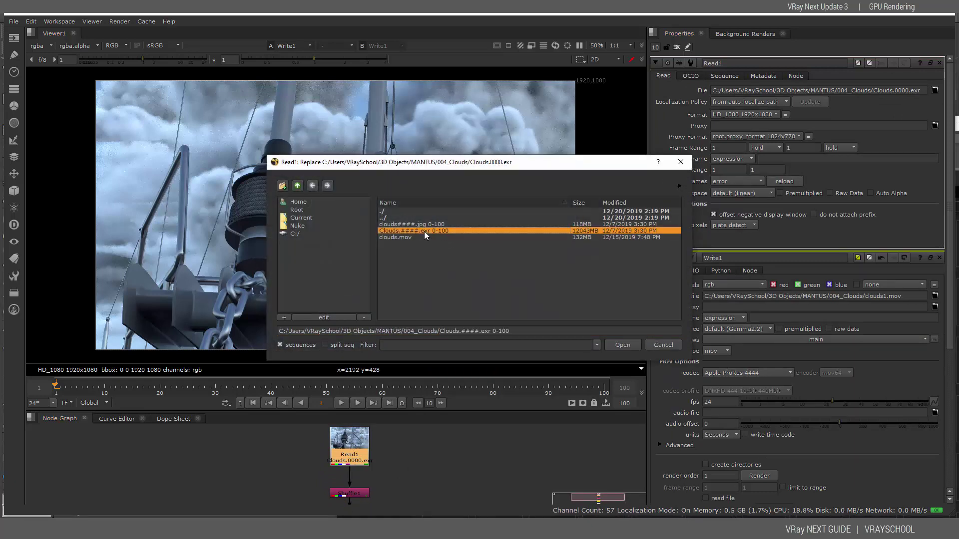
double_click(424, 231)
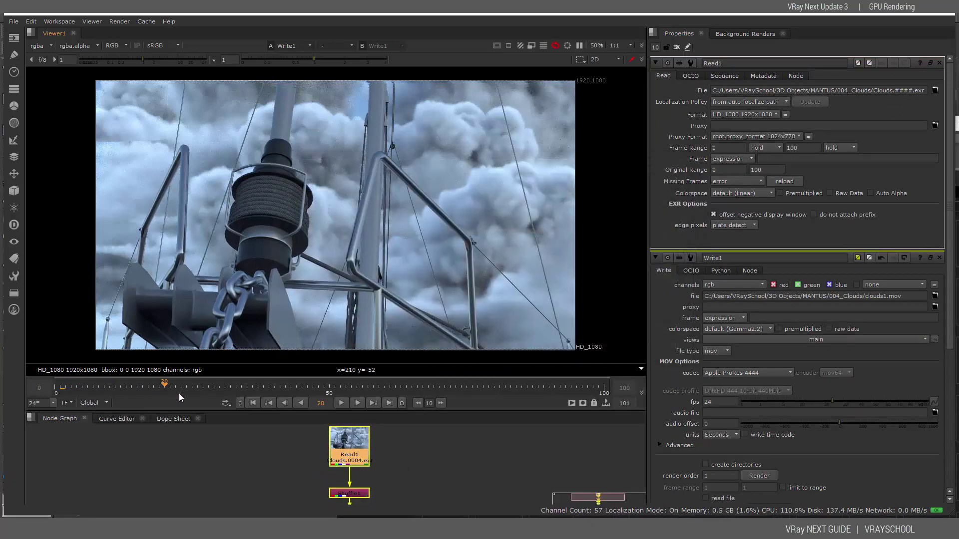
Scrub the timeline to check the sequence, then set up the Write1 render for frames 0–100
drag(184, 393, 543, 386)
middle_drag(434, 444, 446, 383)
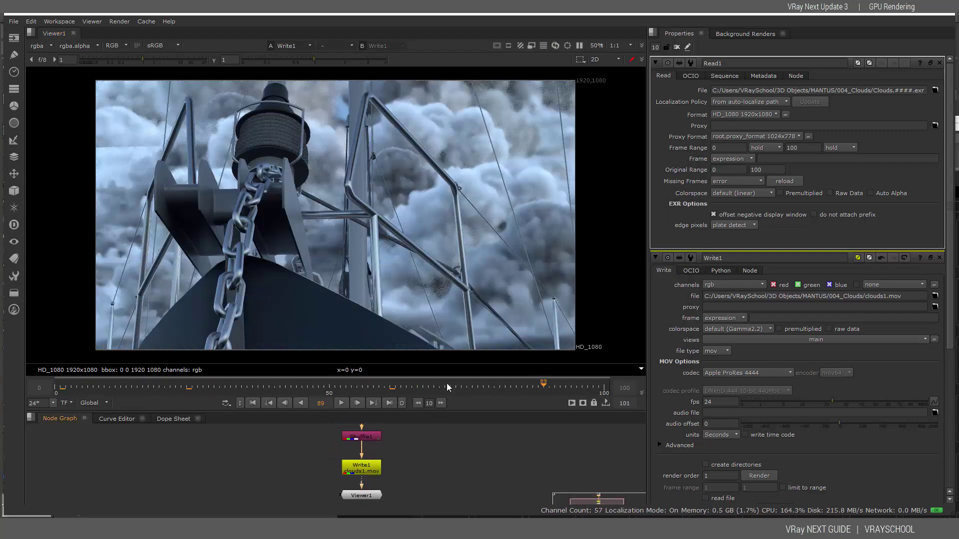
double_click(364, 468)
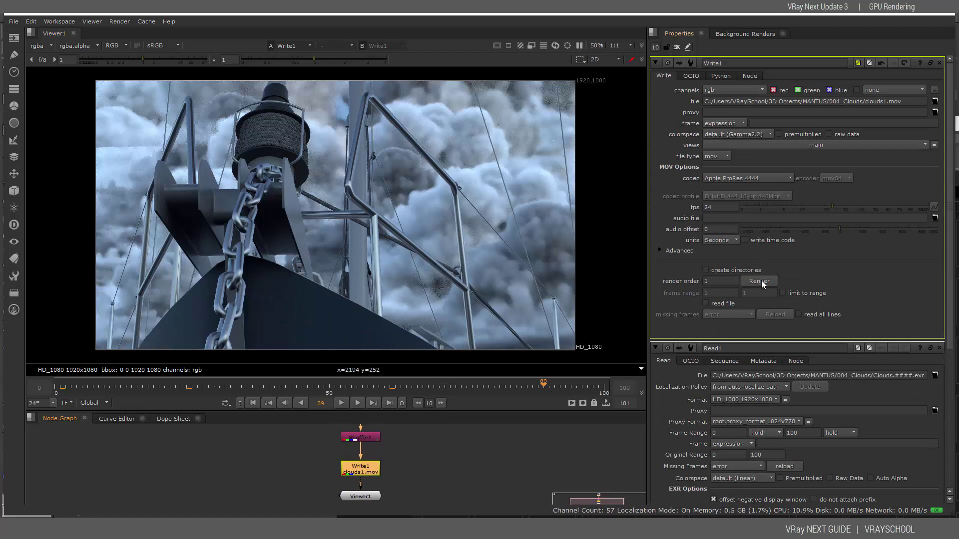
click(762, 280)
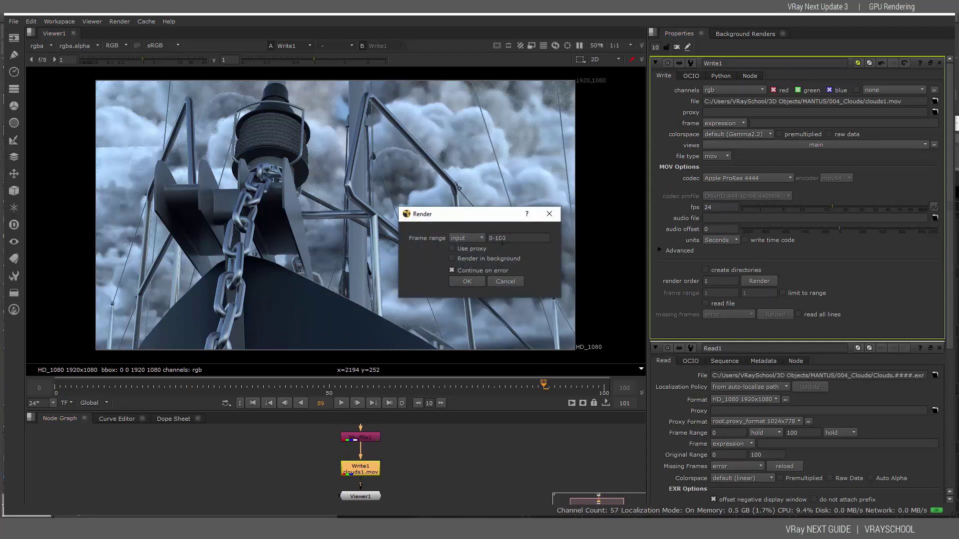
Confirm the Render dialog to write frames 0–100 out to clouds1.mov
click(466, 280)
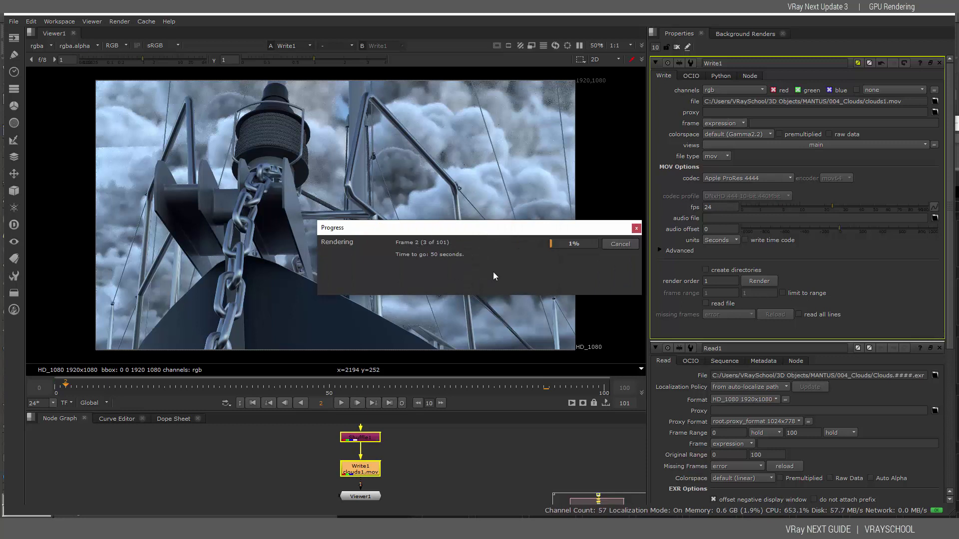